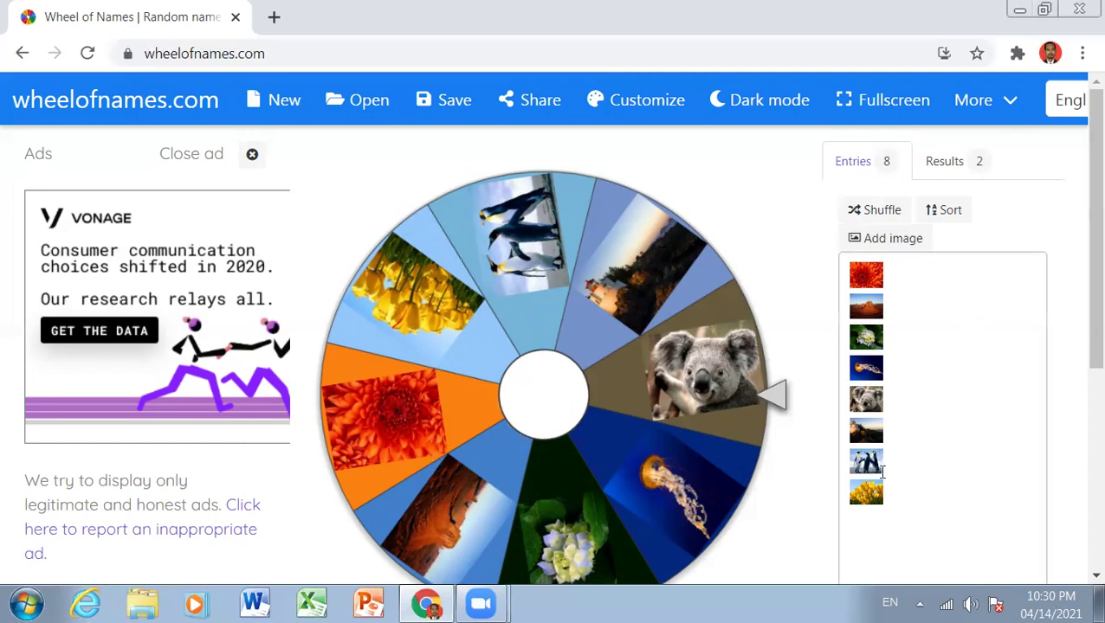
# - Spin the wheel of images and close the winner popup without removing the winning entry
pyautogui.click(578, 407)
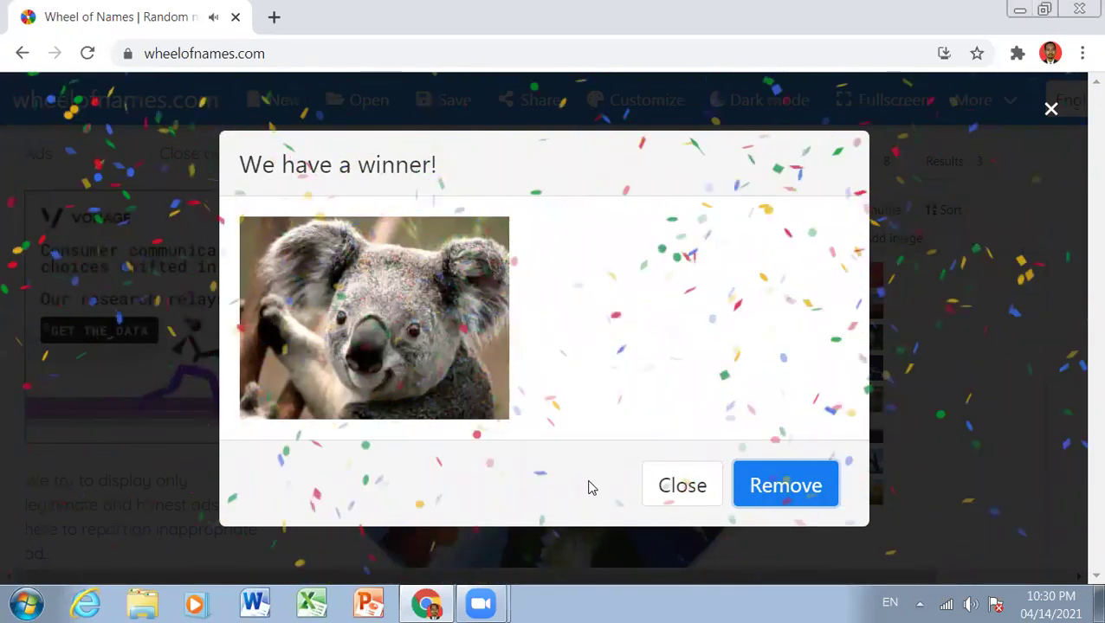
pyautogui.click(681, 492)
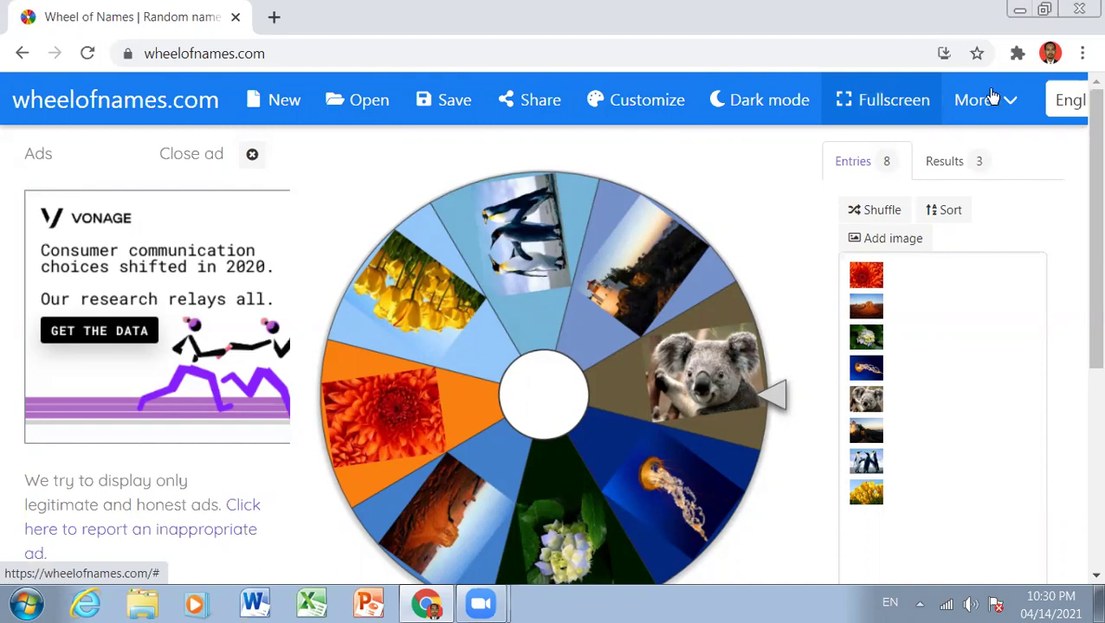
# - Open the wheel's customization settings, choose Drum & Bass as the during-spin sound, and preview it
pyautogui.click(628, 104)
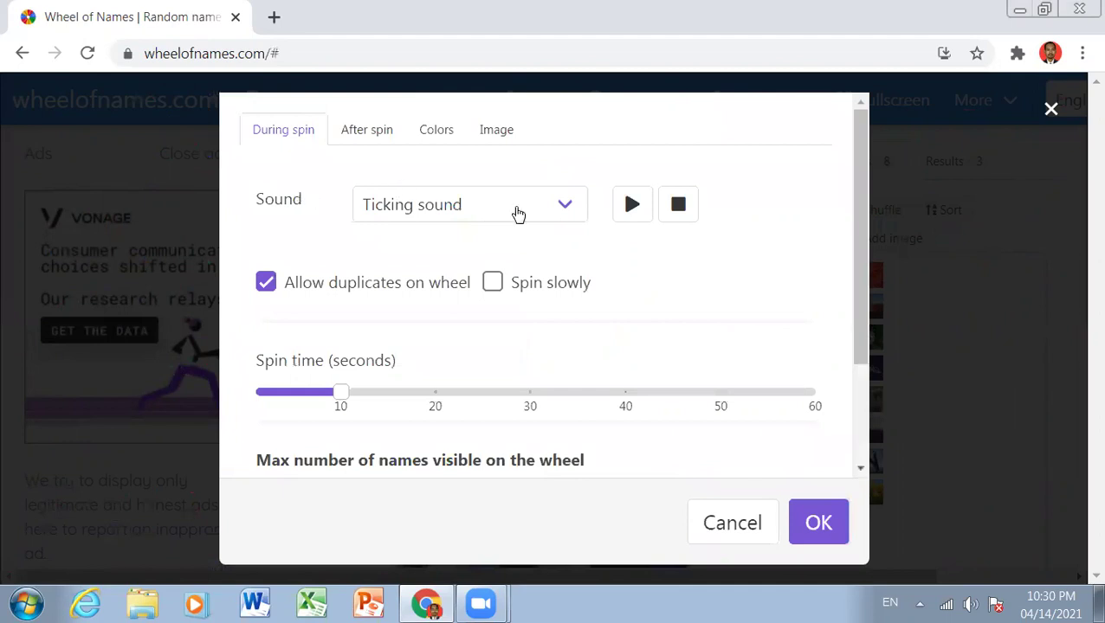
pyautogui.click(565, 208)
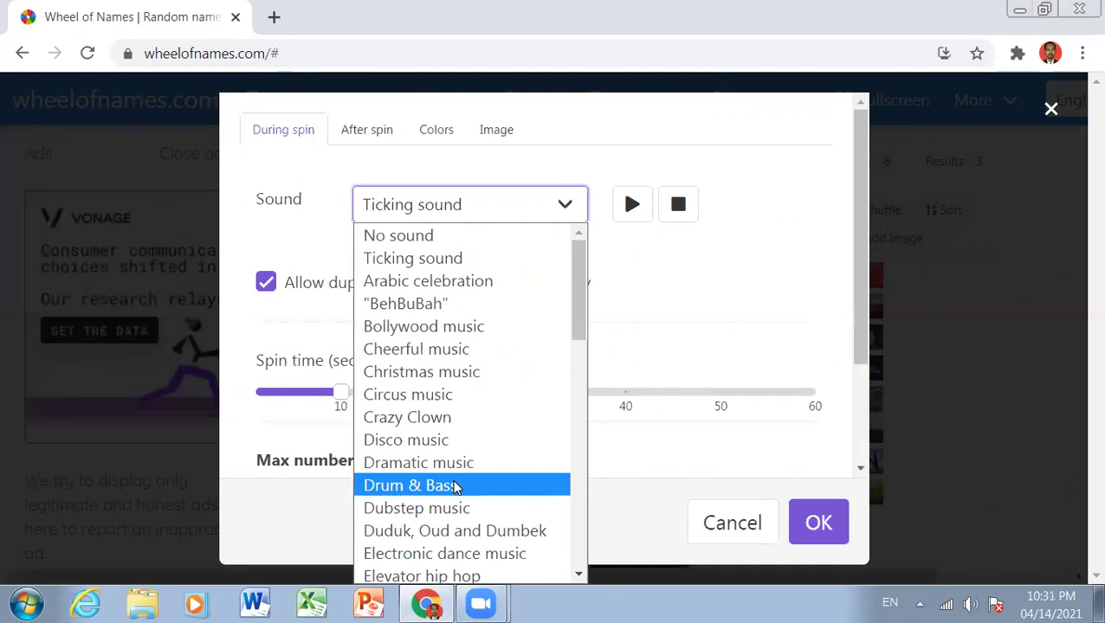
pyautogui.click(455, 487)
pyautogui.click(633, 213)
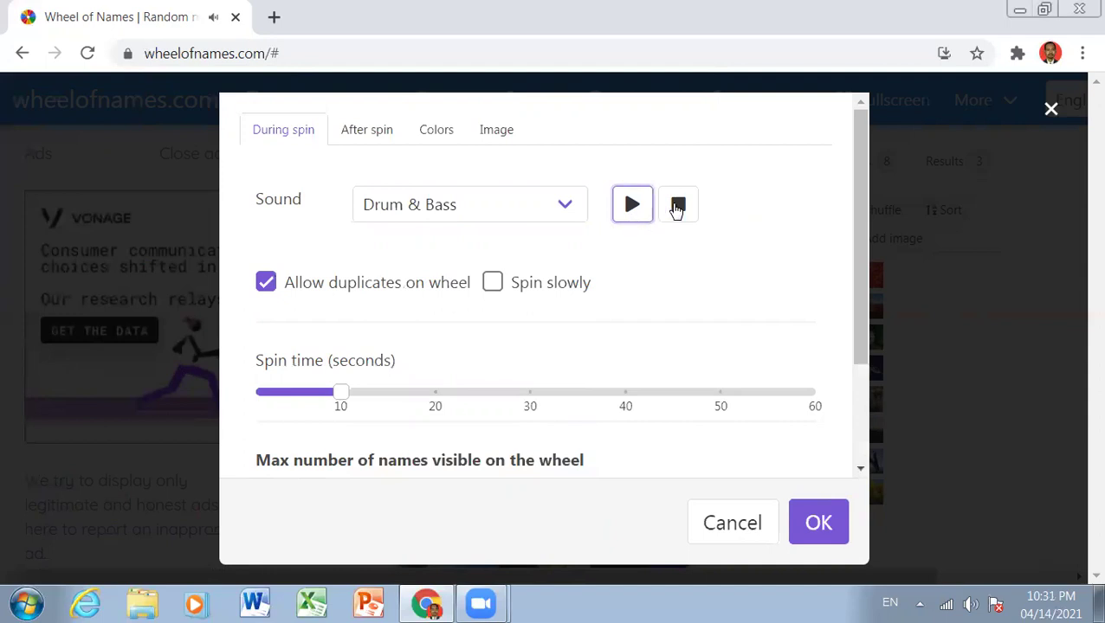
pyautogui.press('Tab')
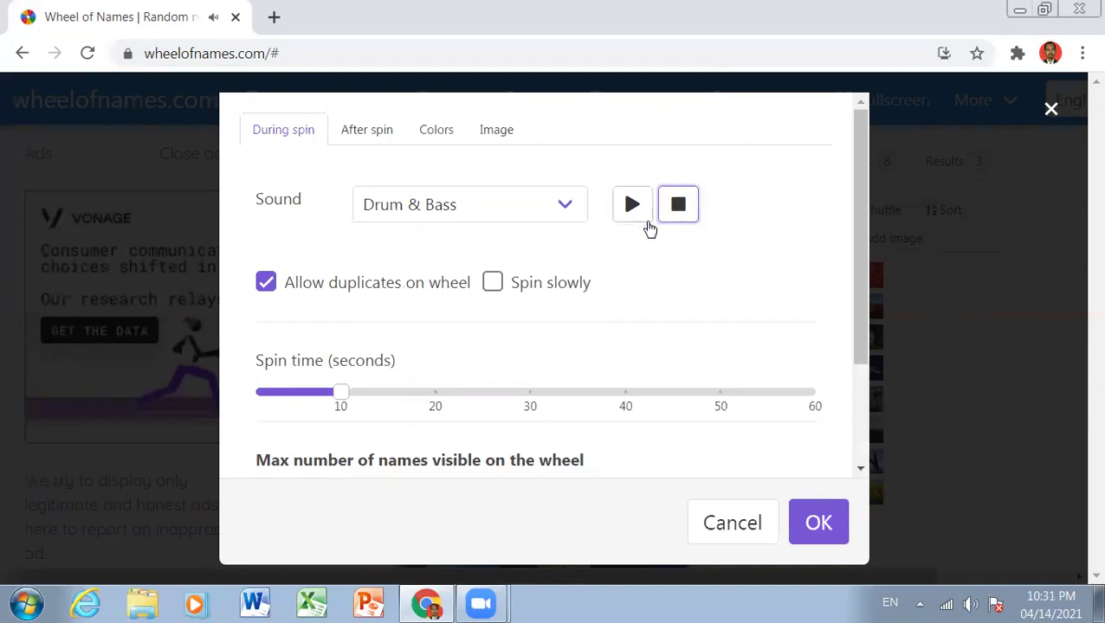
# - Change the during-spin sound to Video game music, play its preview, and stop it
pyautogui.click(567, 210)
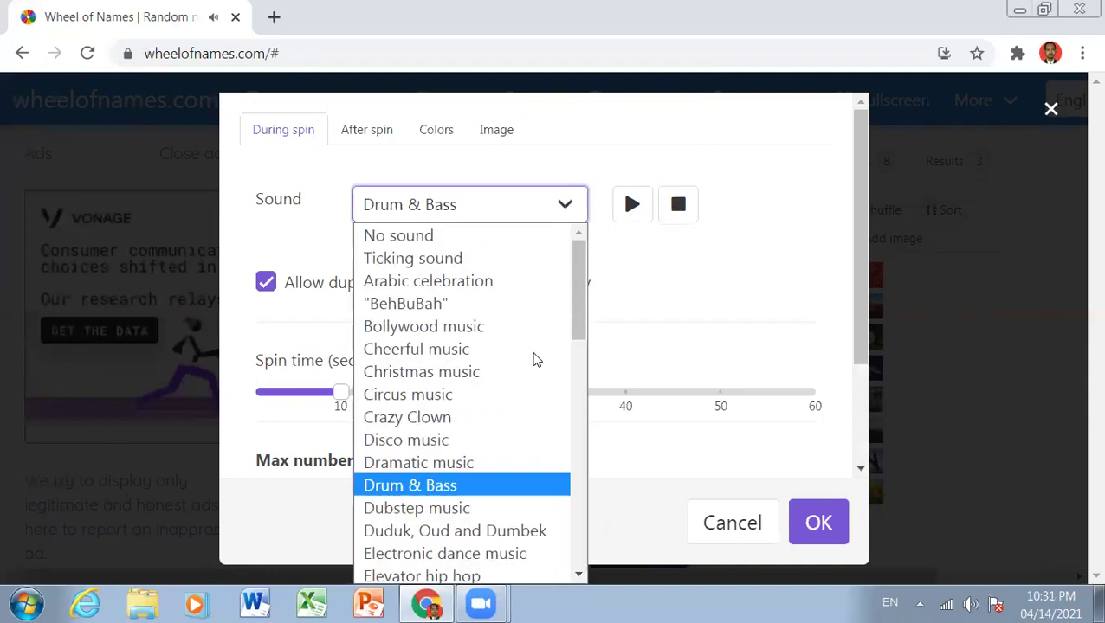
pyautogui.scroll(-3, 509, 450)
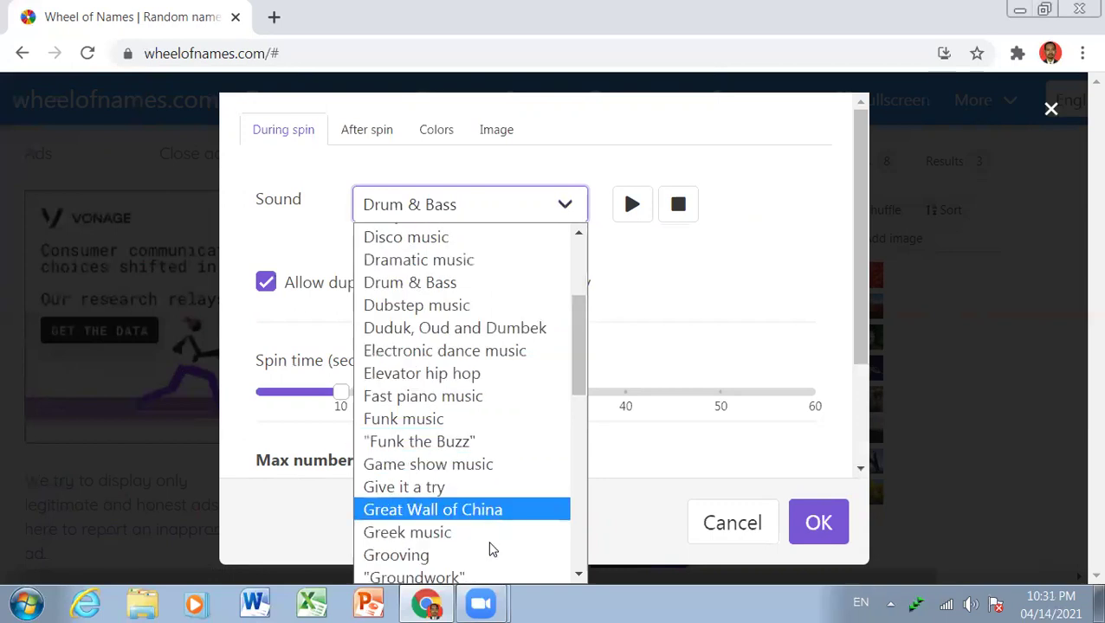
pyautogui.scroll(-3, 485, 538)
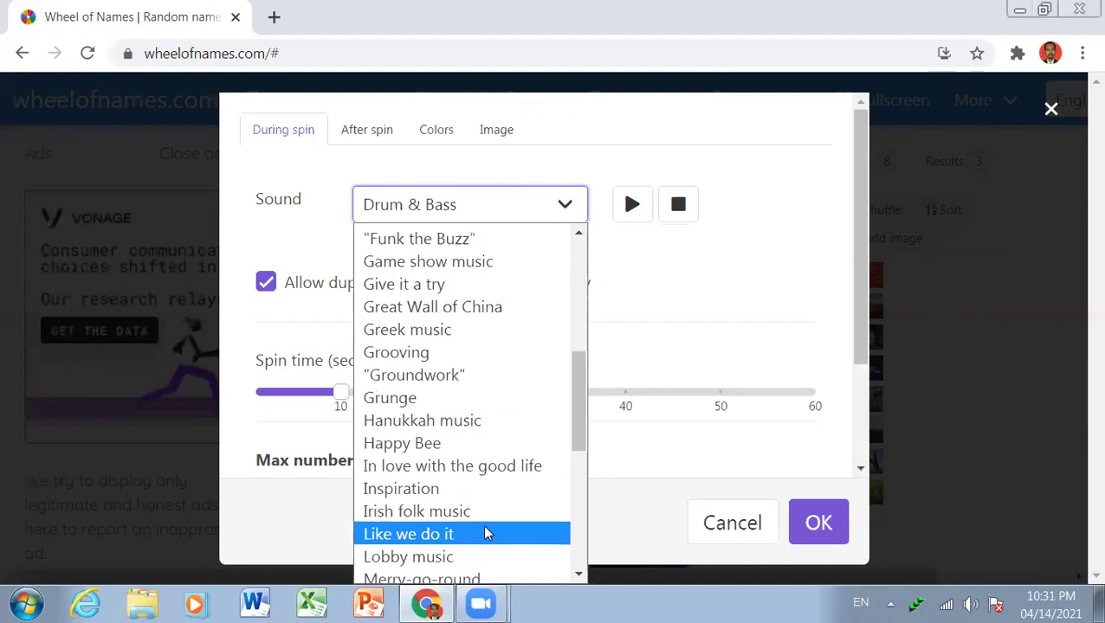
pyautogui.scroll(-3, 485, 532)
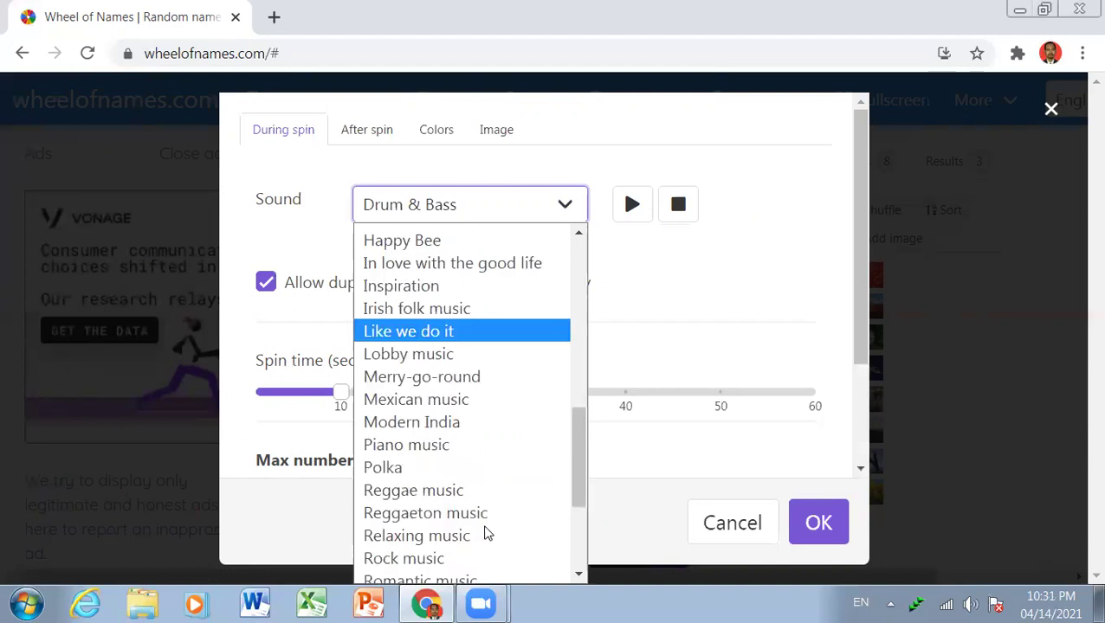
pyautogui.scroll(-3, 483, 523)
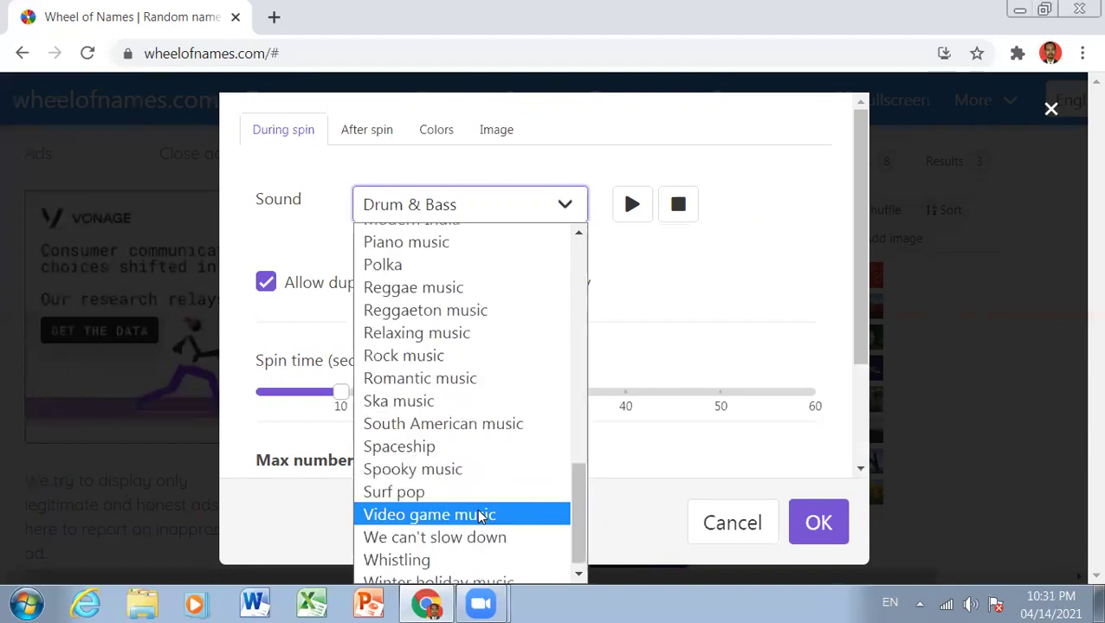
pyautogui.click(483, 516)
pyautogui.click(633, 206)
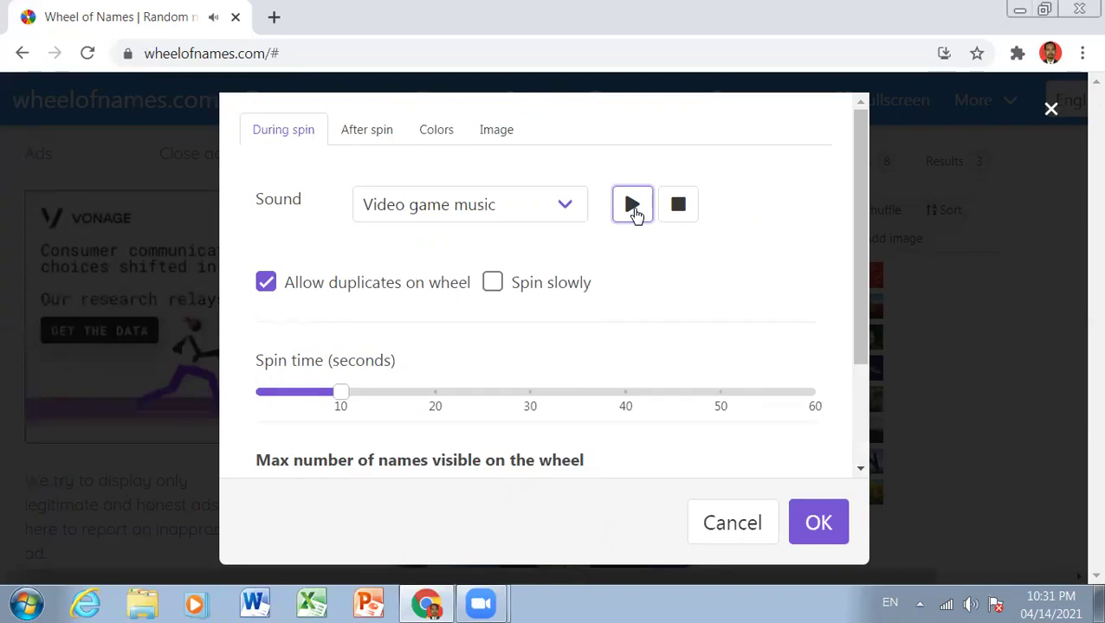
pyautogui.click(676, 212)
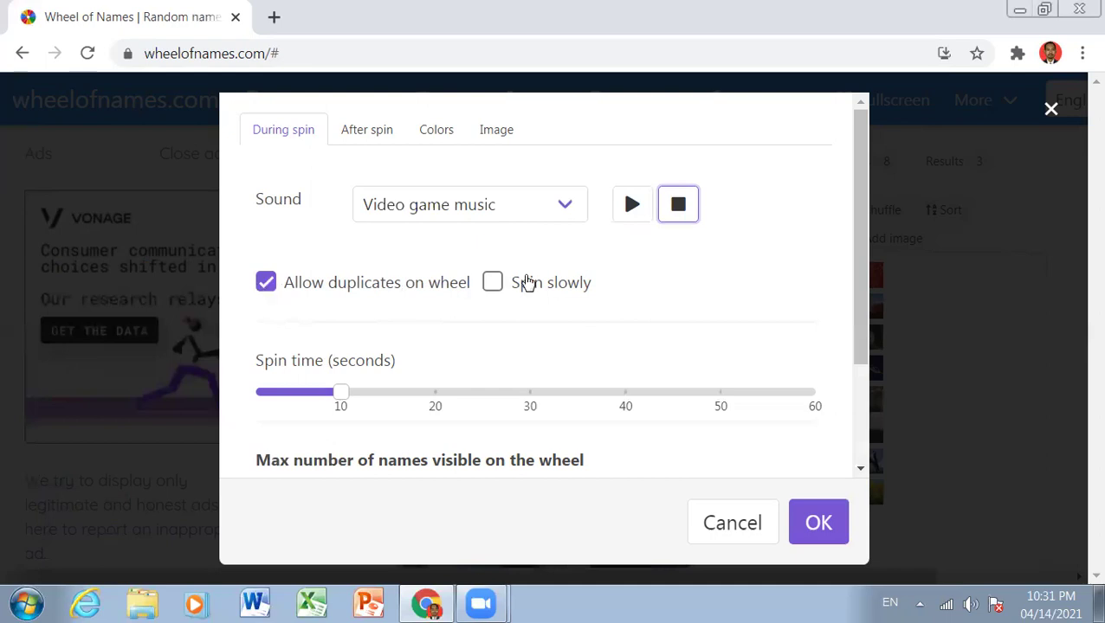
# - Try a spin time of 59 seconds, and set it back to 10 seconds
pyautogui.moveTo(342, 394)
pyautogui.mouseDown()
pyautogui.moveTo(374, 395)
pyautogui.moveTo(359, 394)
pyautogui.mouseUp()
pyautogui.moveTo(461, 394); pyautogui.dragTo(616, 403)
pyautogui.moveTo(709, 400); pyautogui.dragTo(738, 416)
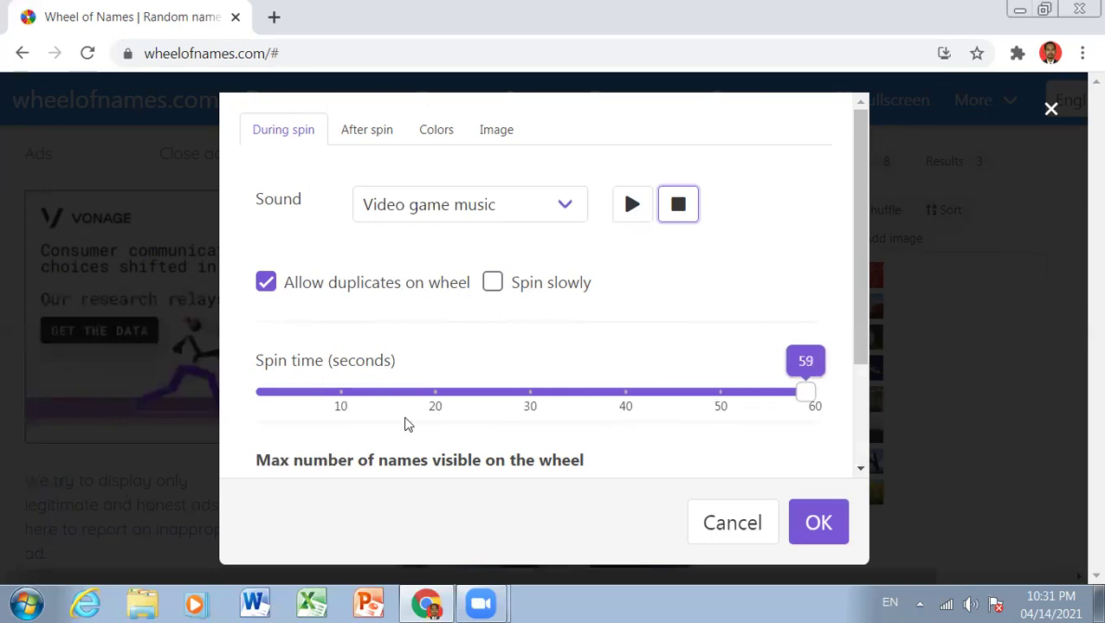
pyautogui.click(340, 392)
# - Review the during-spin settings for the maximum number of visible names and the hat display
pyautogui.scroll(-1, 512, 414)
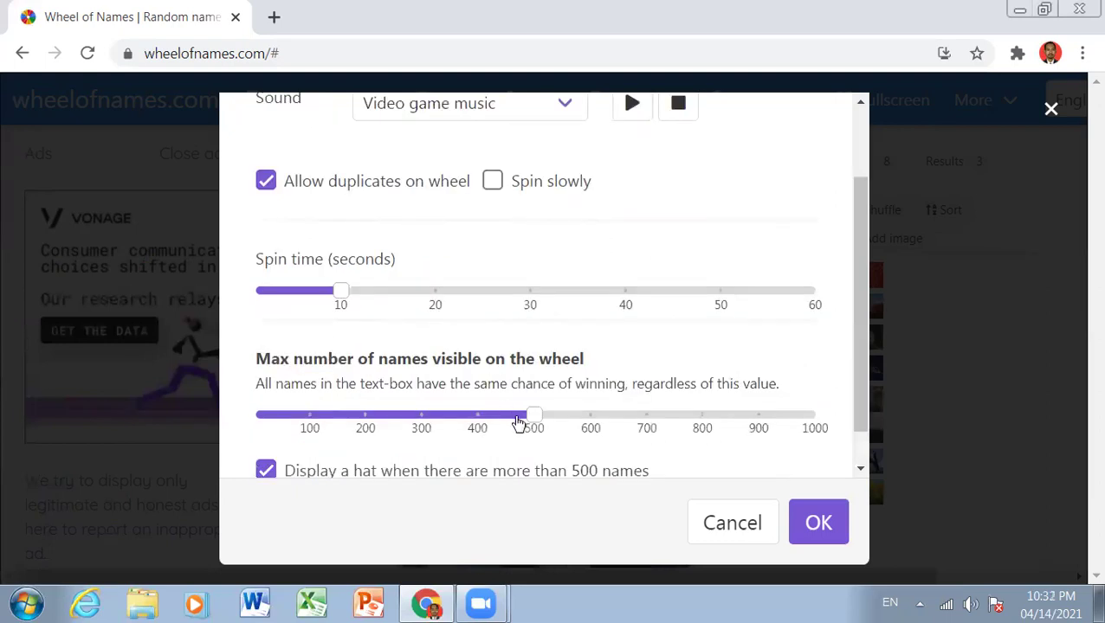
pyautogui.click(536, 416)
pyautogui.scroll(-1, 459, 453)
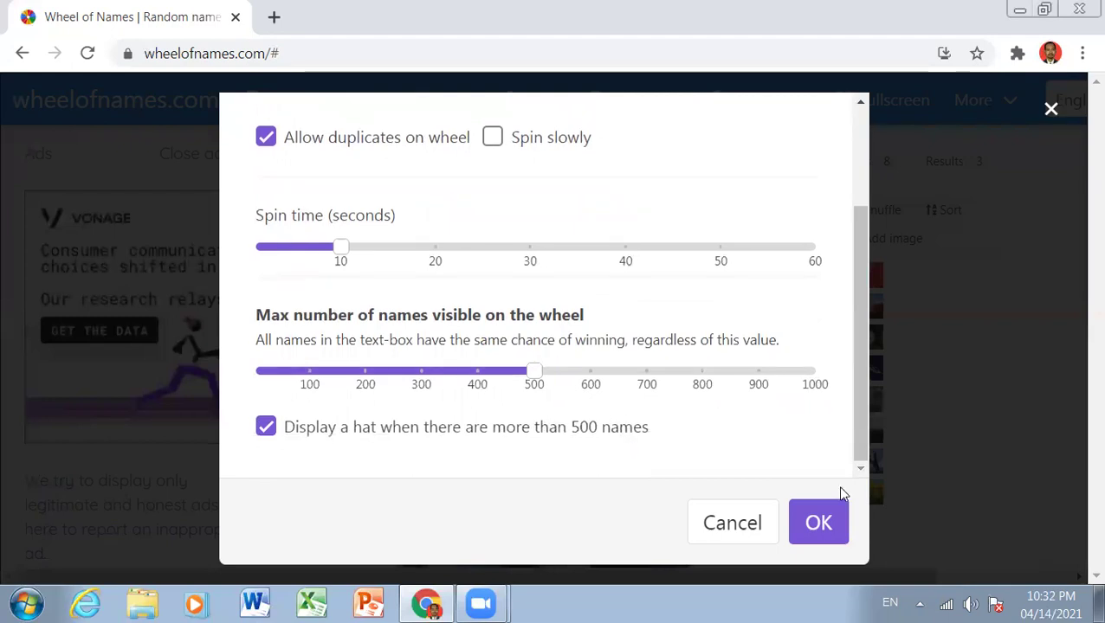
pyautogui.scroll(3, 718, 466)
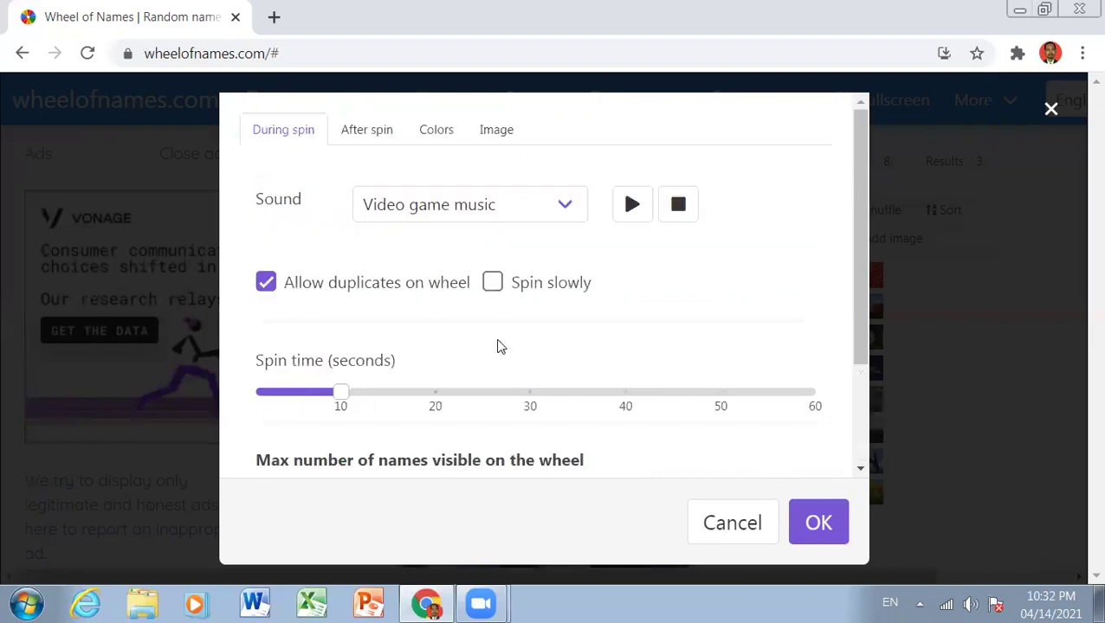
# - Try Loud applause and Bell ringing as the after-spin sound, and settle on Military trumpet
pyautogui.click(370, 137)
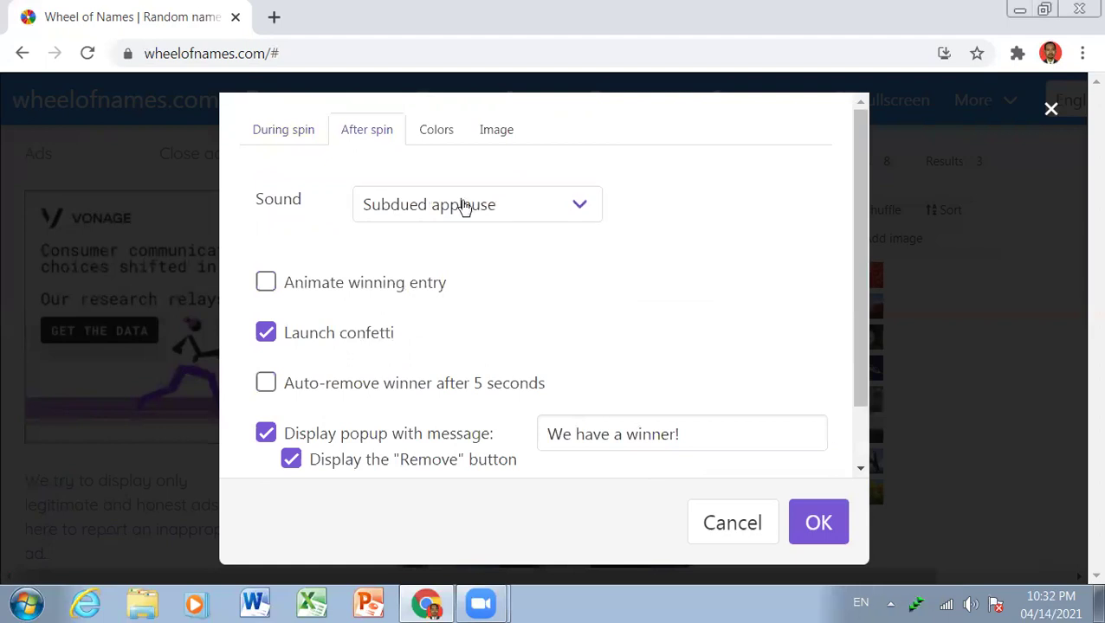
pyautogui.click(511, 208)
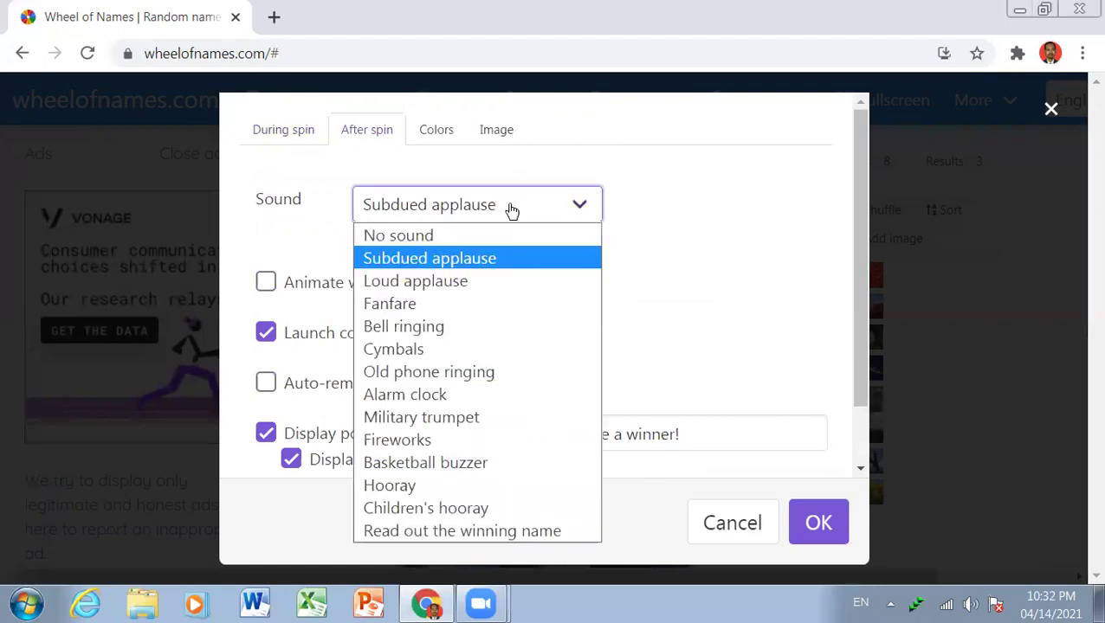
pyautogui.click(483, 281)
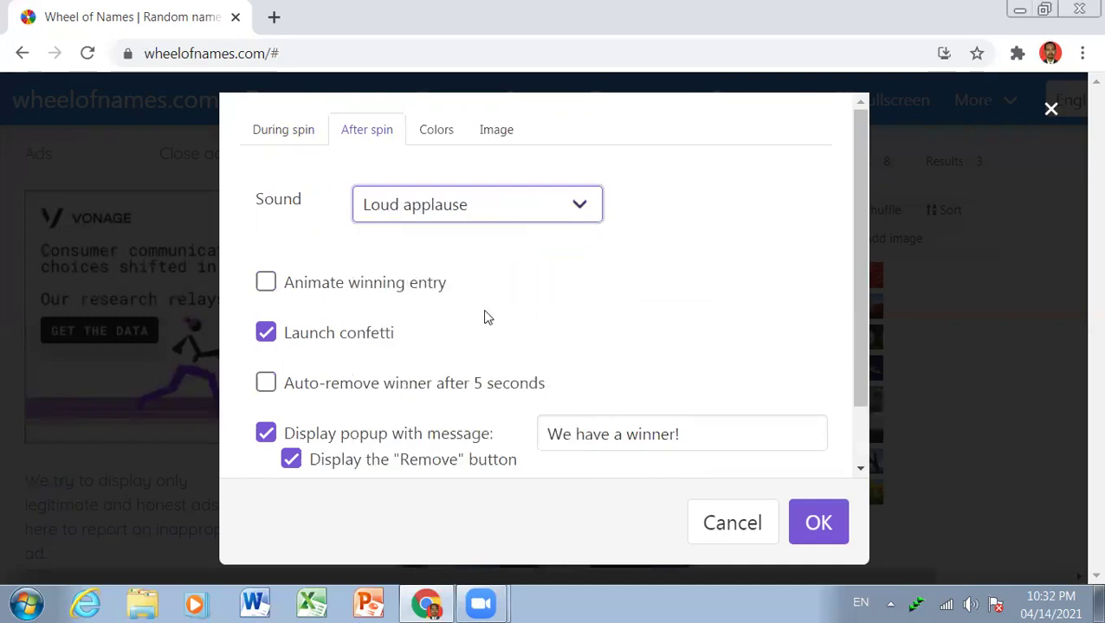
pyautogui.hotkey('alt', 'Down')
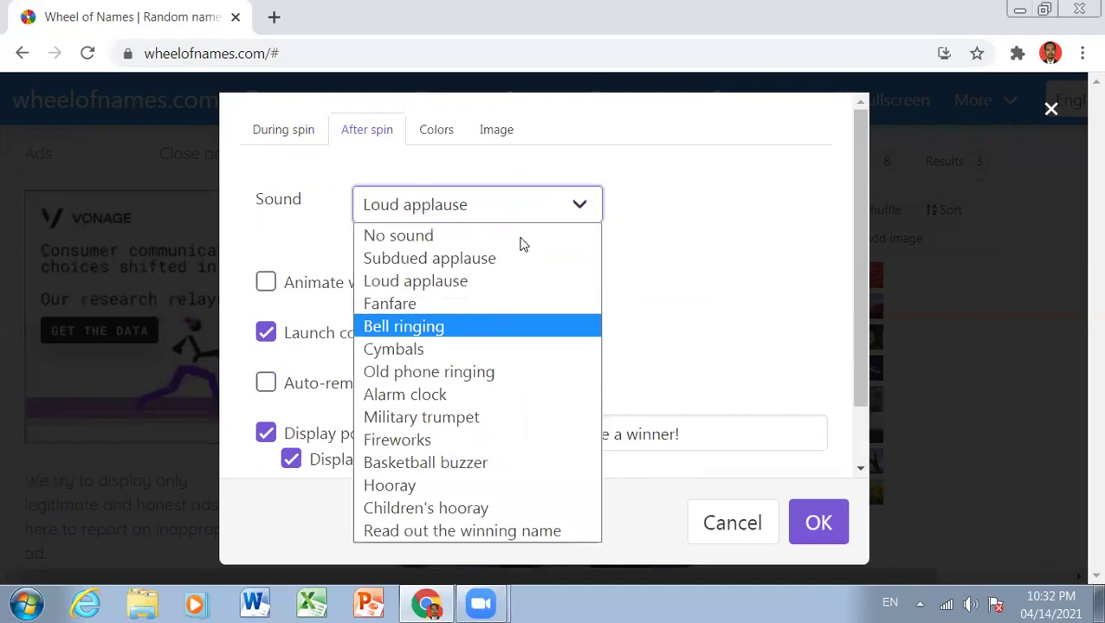
pyautogui.press('Return')
pyautogui.hotkey('alt', 'Down')
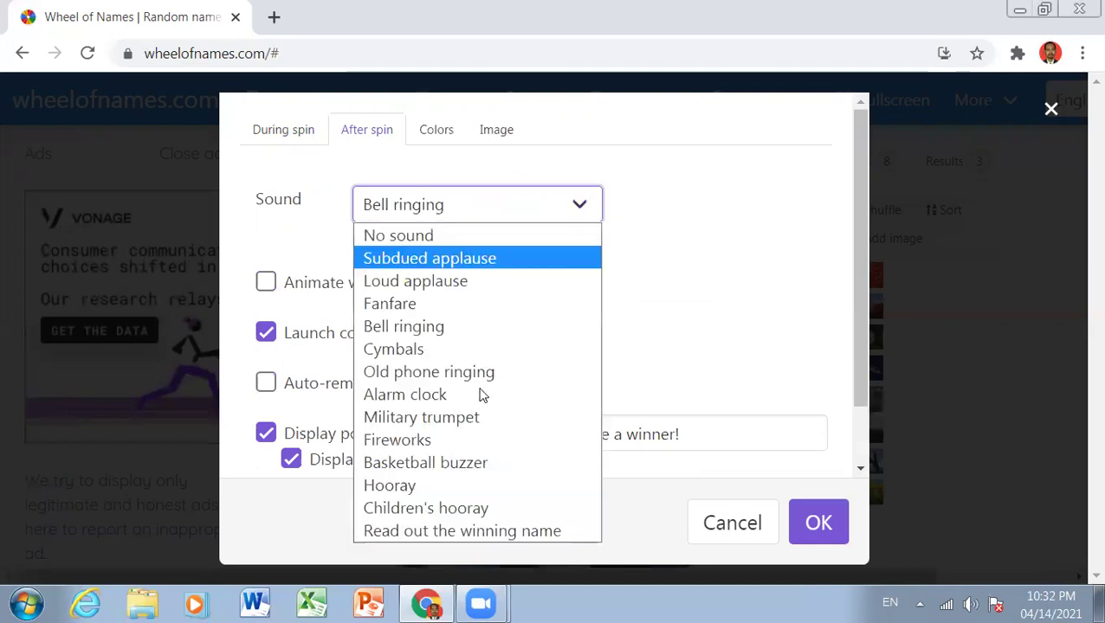
pyautogui.press('Down')
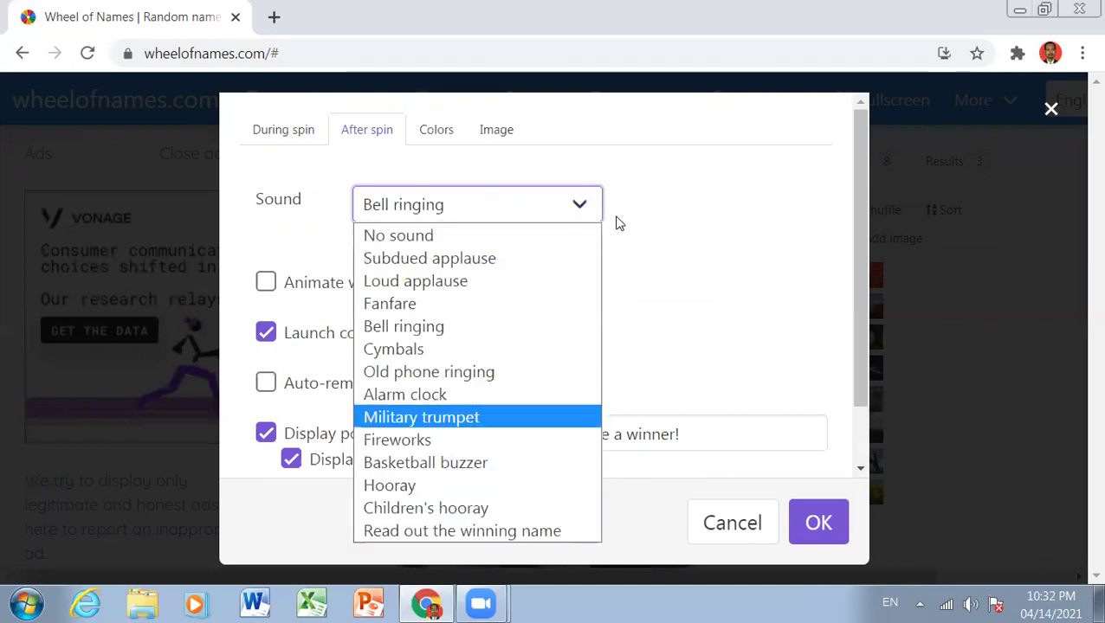
pyautogui.press('Return')
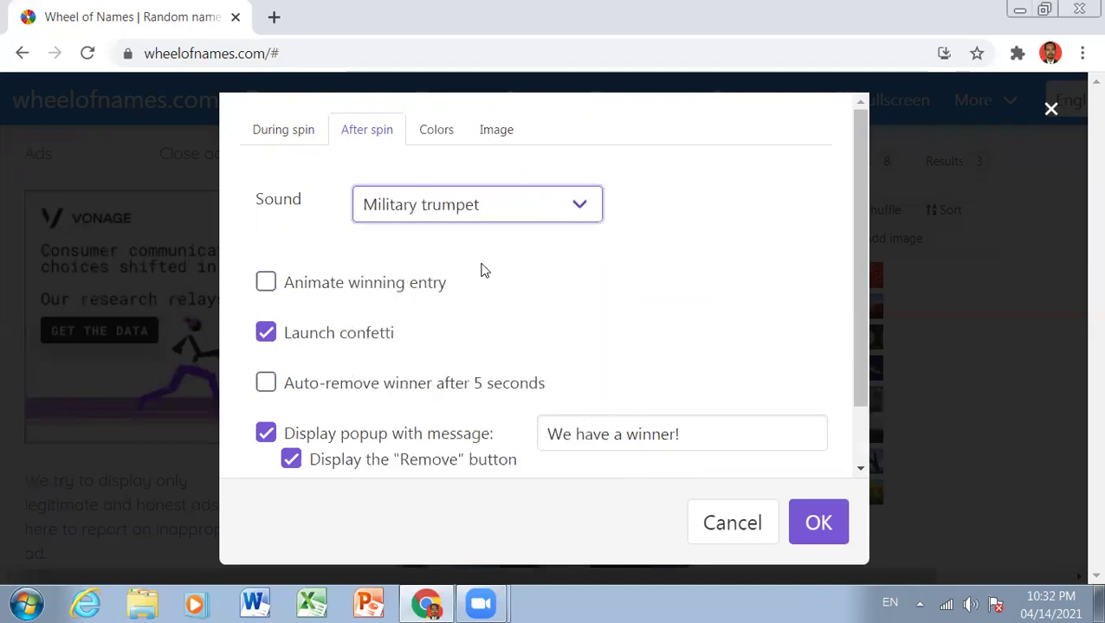
# - Toggle the launch confetti, animate winning entry, and auto-remove winner options, returning each to its original state
pyautogui.click(273, 343)
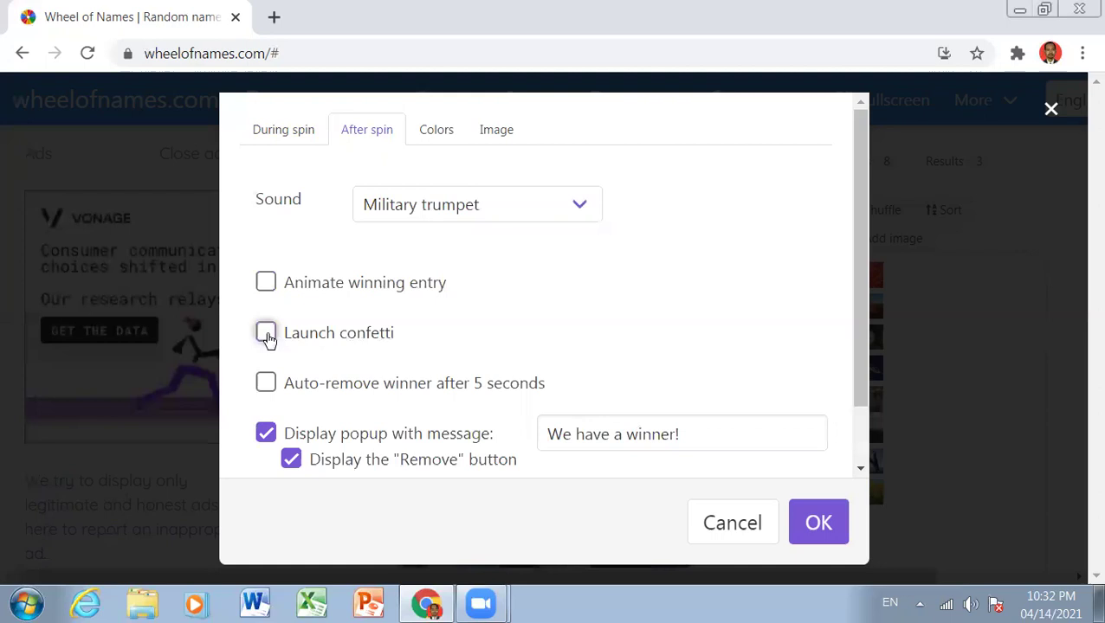
pyautogui.press('space')
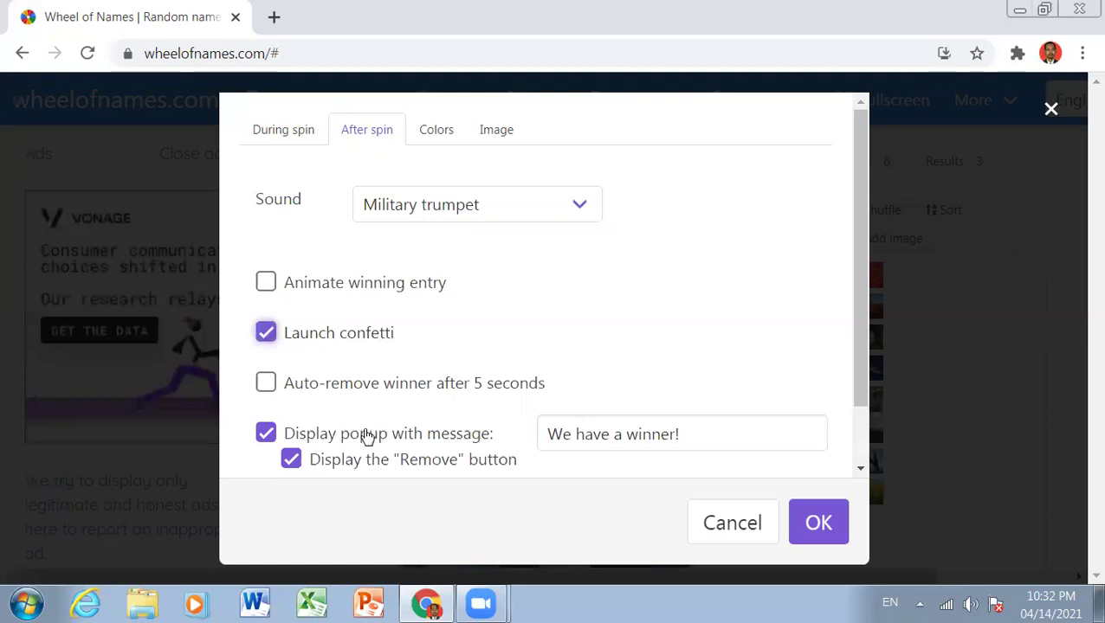
pyautogui.click(307, 293)
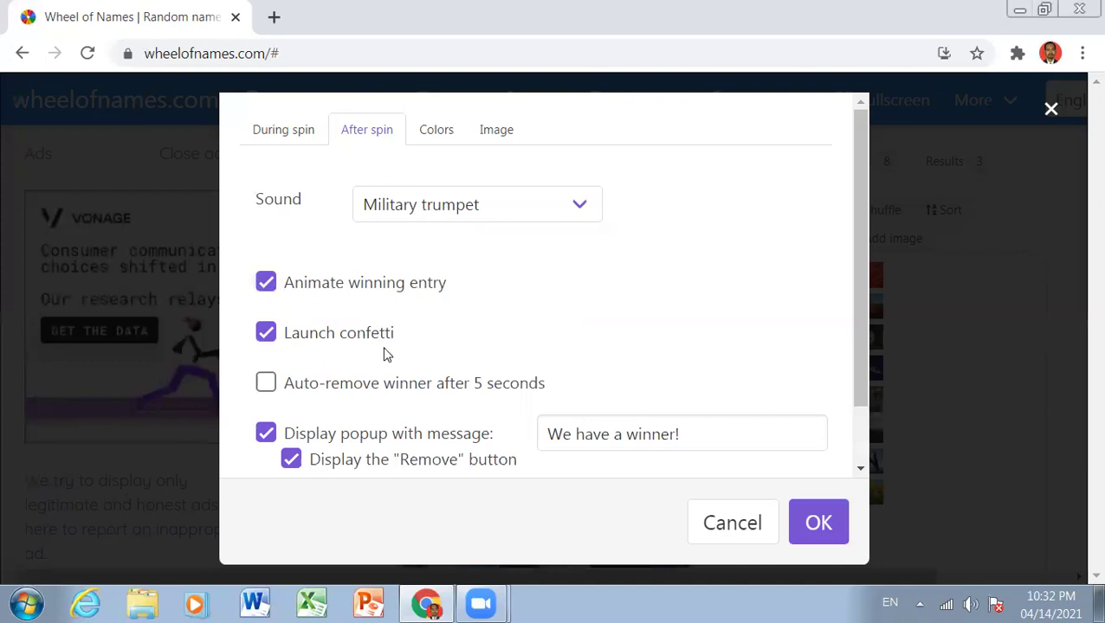
pyautogui.press('space')
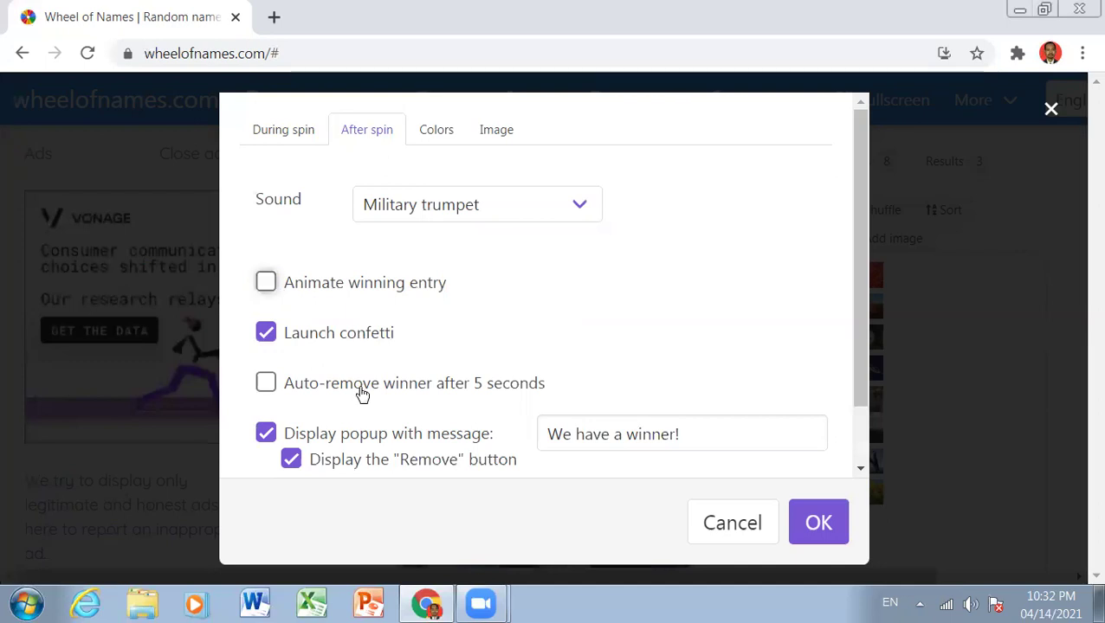
pyautogui.click(269, 385)
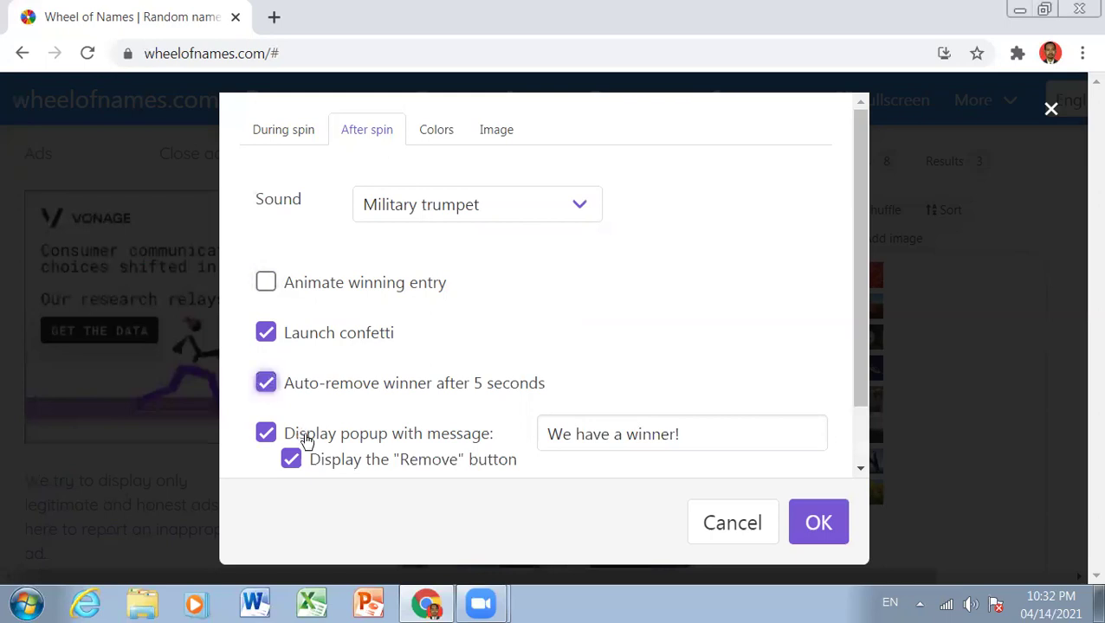
pyautogui.click(268, 385)
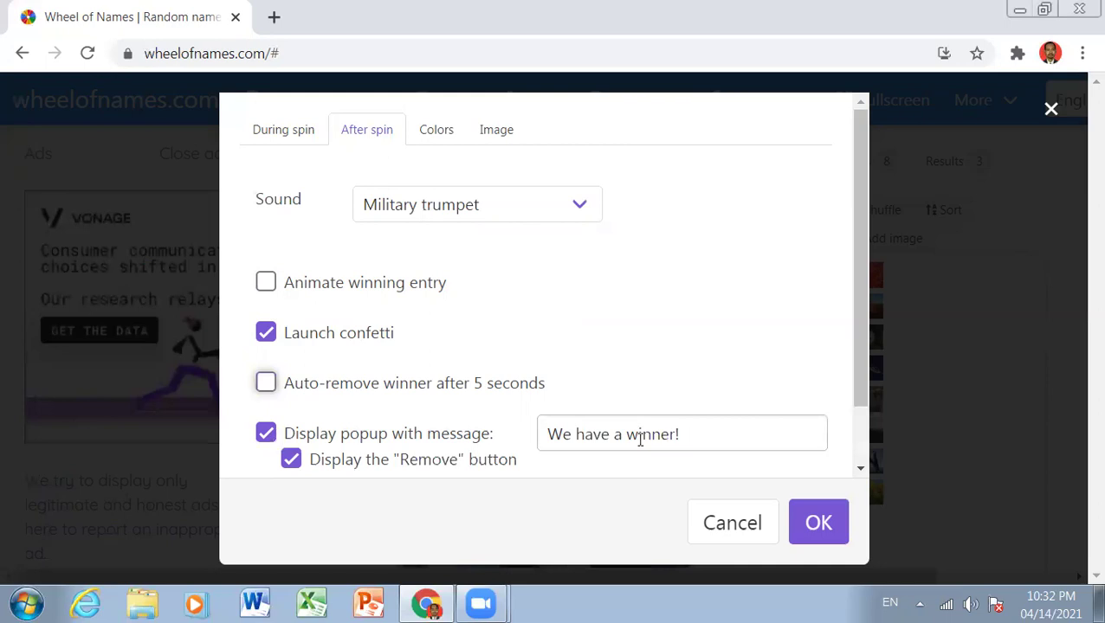
# - Replace the winner popup message with "Congratulations!" and toggle the display of its Remove button off and back on
pyautogui.moveTo(681, 435); pyautogui.dragTo(651, 435)
pyautogui.moveTo(532, 443); pyautogui.dragTo(535, 446)
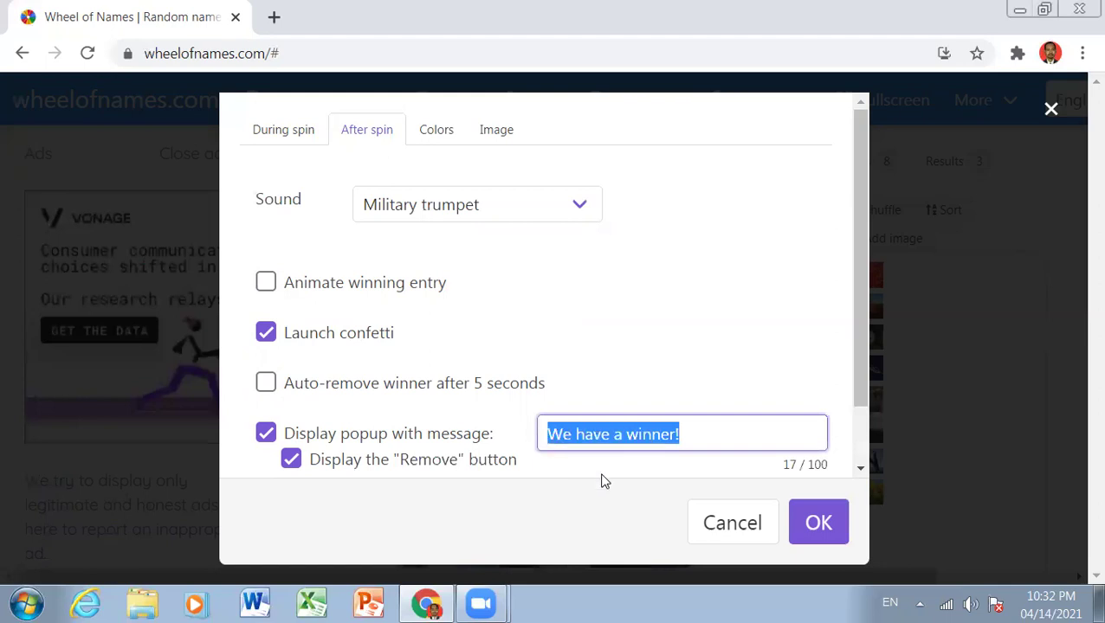
pyautogui.write('Conrat')
pyautogui.press('BackSpace')
pyautogui.press('BackSpace')
pyautogui.press('BackSpace')
pyautogui.write('gratulations!')
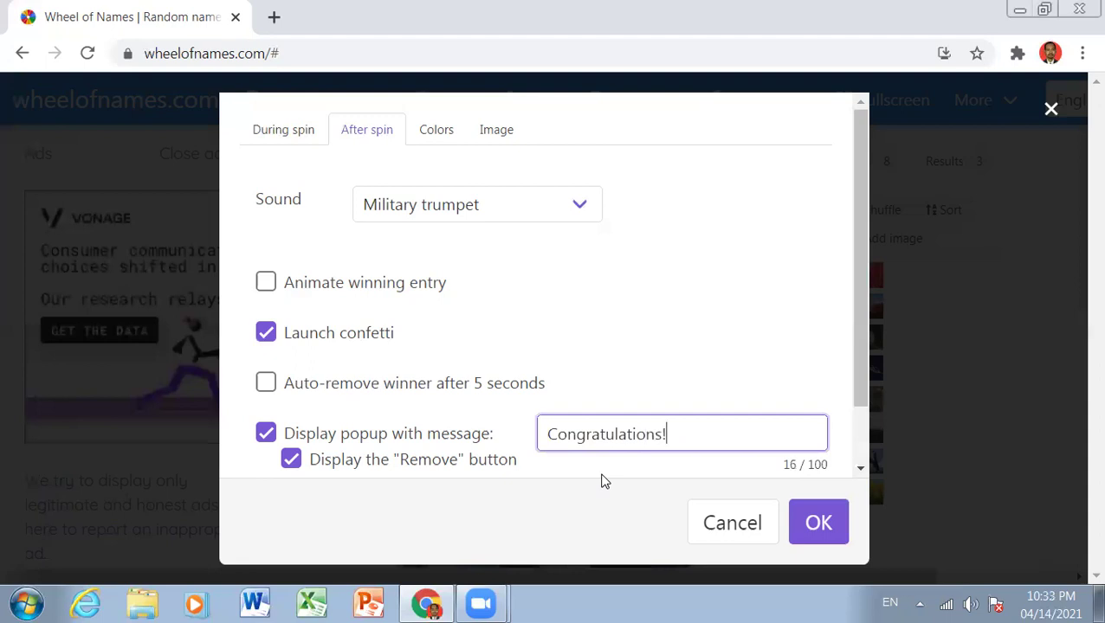
pyautogui.click(291, 466)
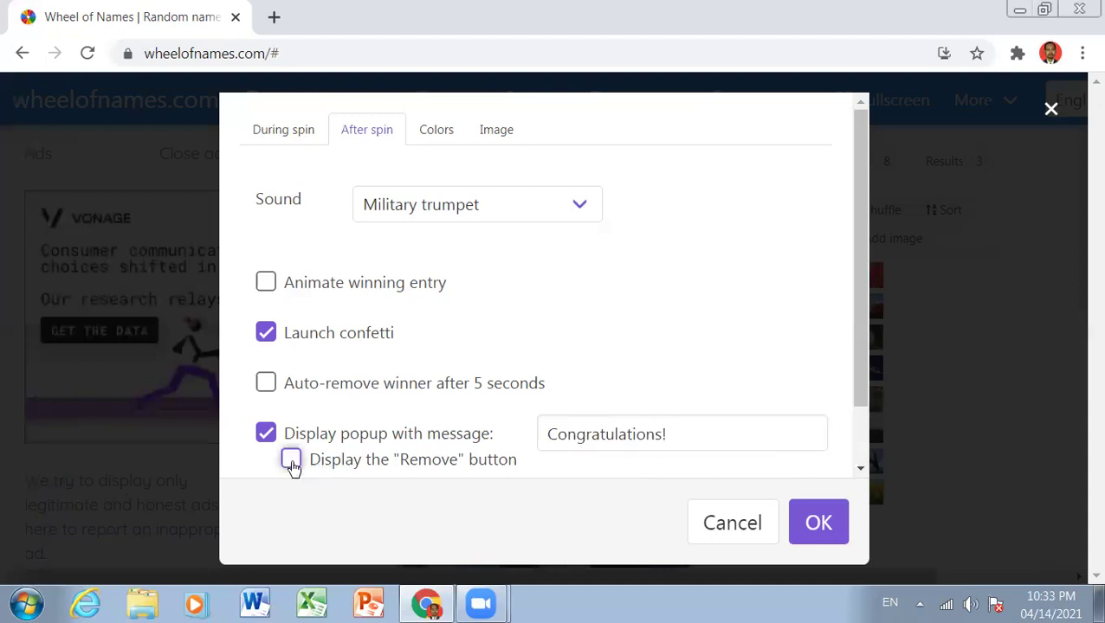
pyautogui.click(291, 468)
# - Apply the Monopoly color theme from the Games category to the wheel
pyautogui.click(448, 137)
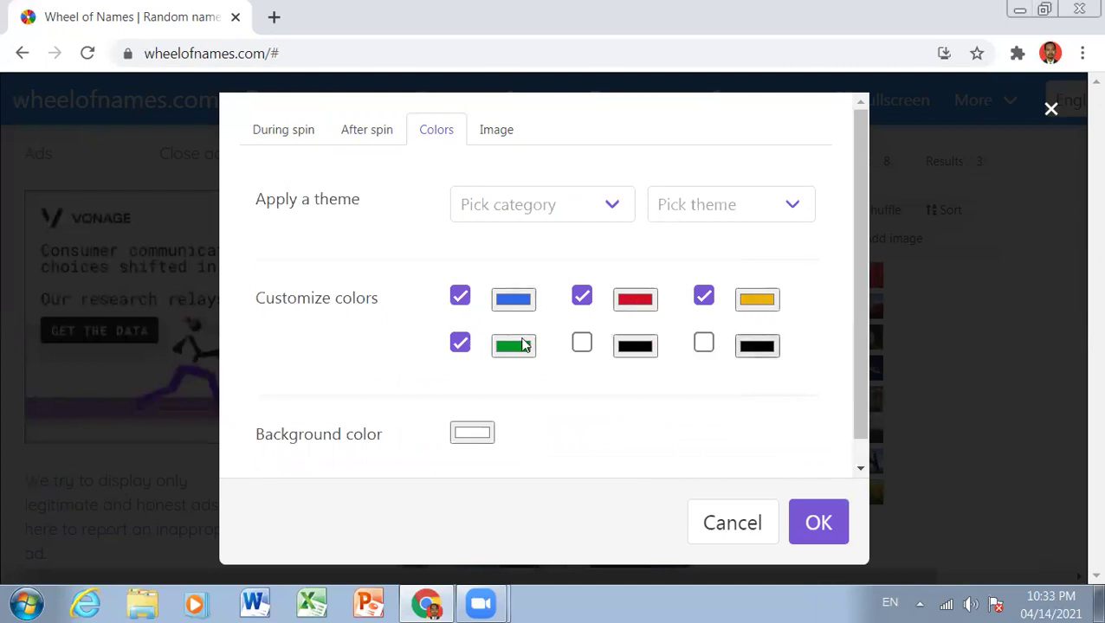
pyautogui.click(563, 209)
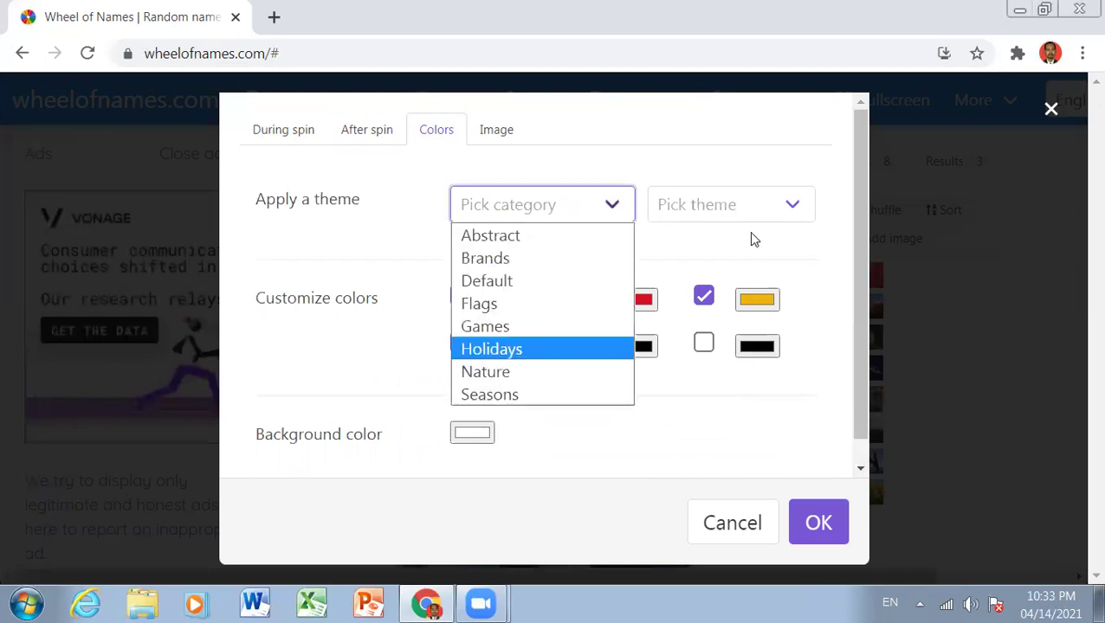
pyautogui.click(784, 213)
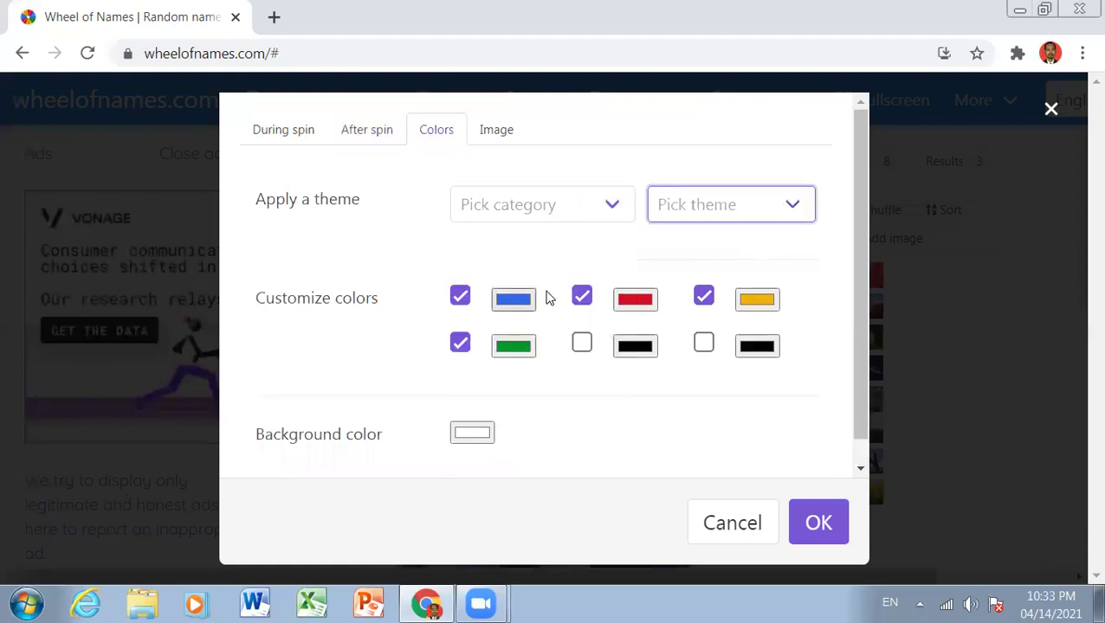
pyautogui.click(544, 206)
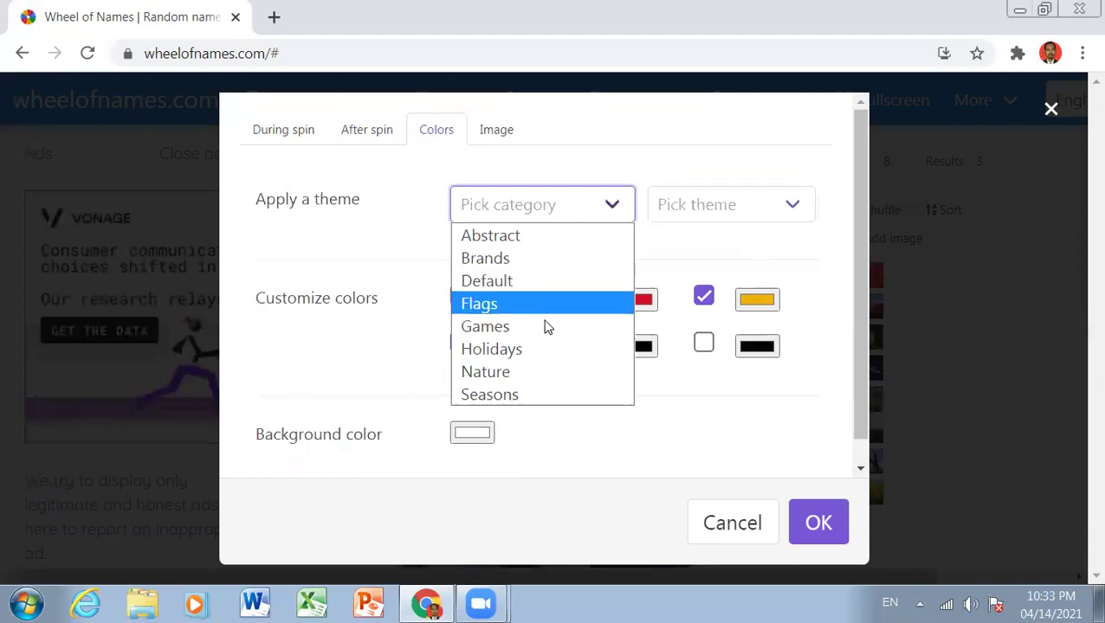
pyautogui.click(544, 327)
pyautogui.click(724, 206)
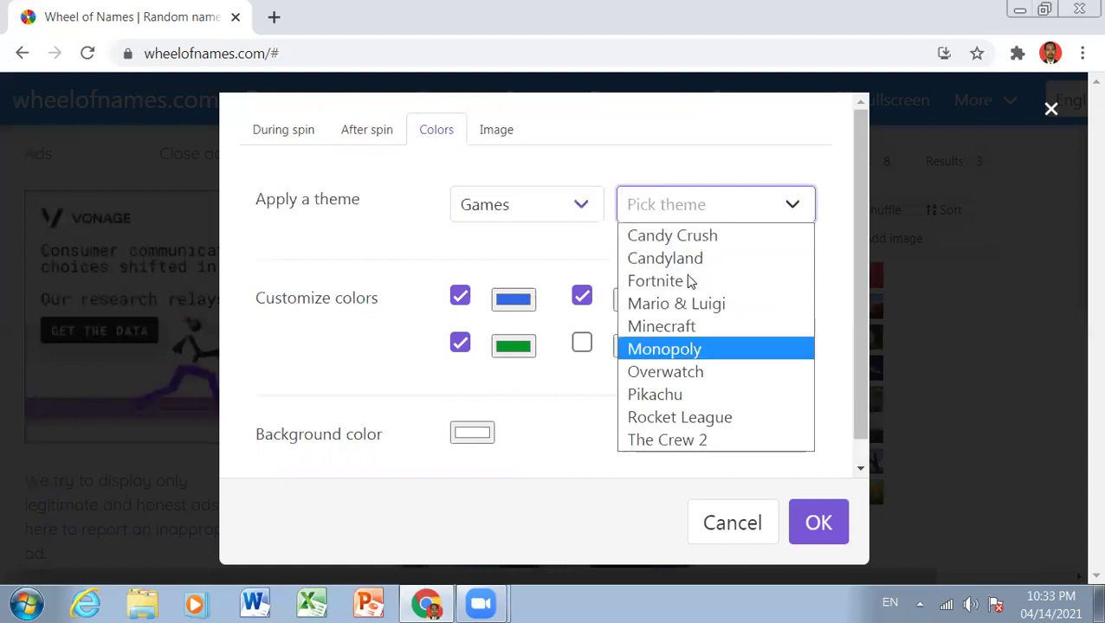
pyautogui.click(698, 351)
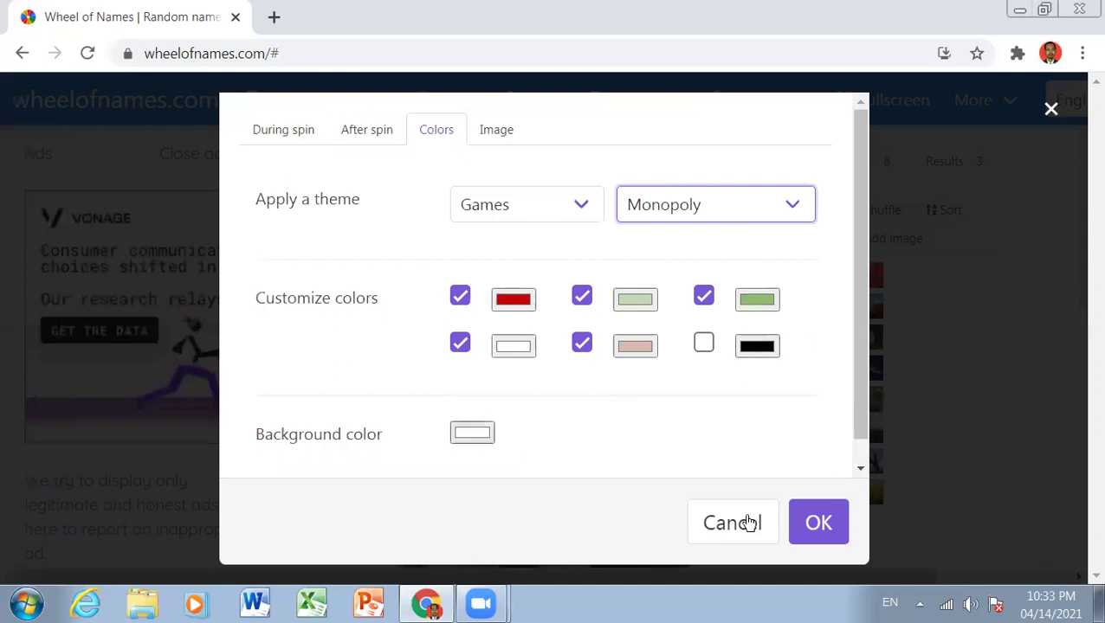
# - Review the choices for the wheel's center image and image size, and apply the customization settings
pyautogui.click(511, 144)
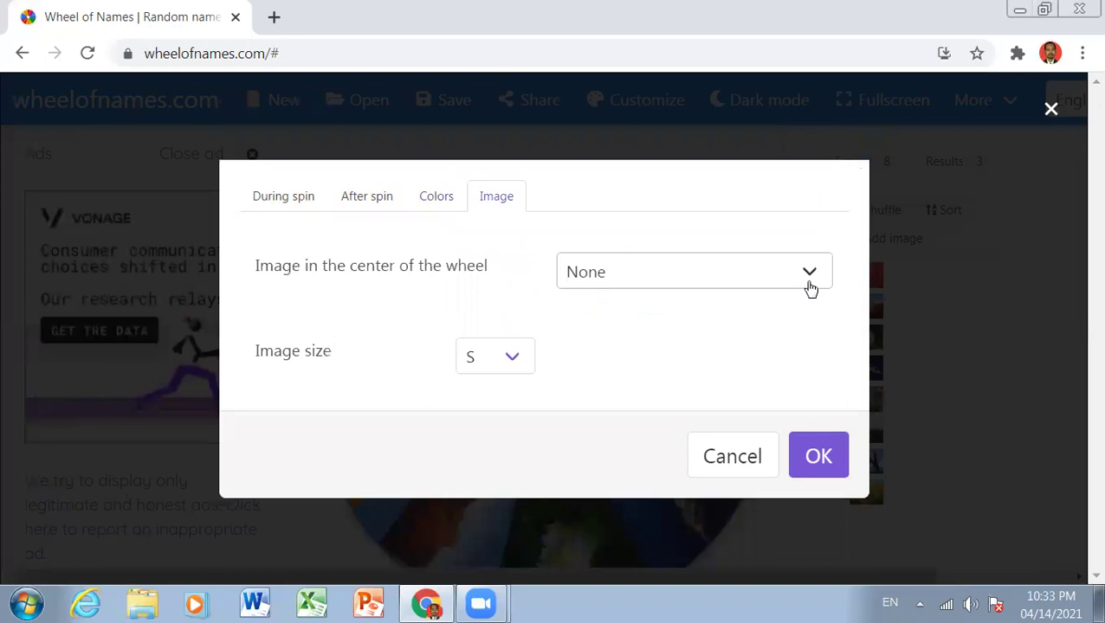
pyautogui.click(809, 275)
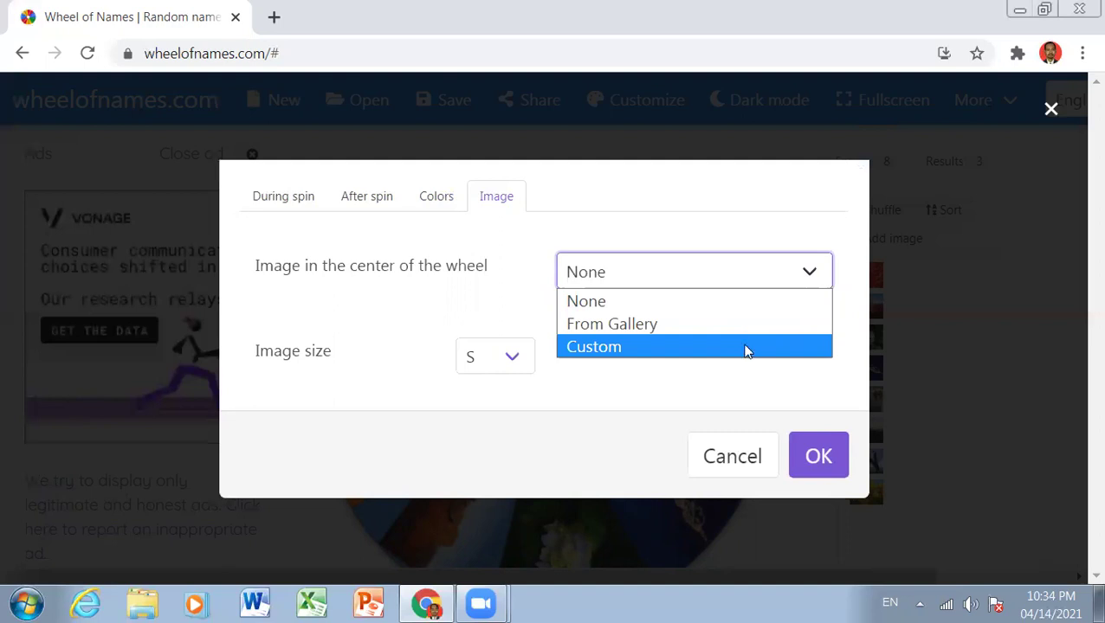
pyautogui.click(509, 362)
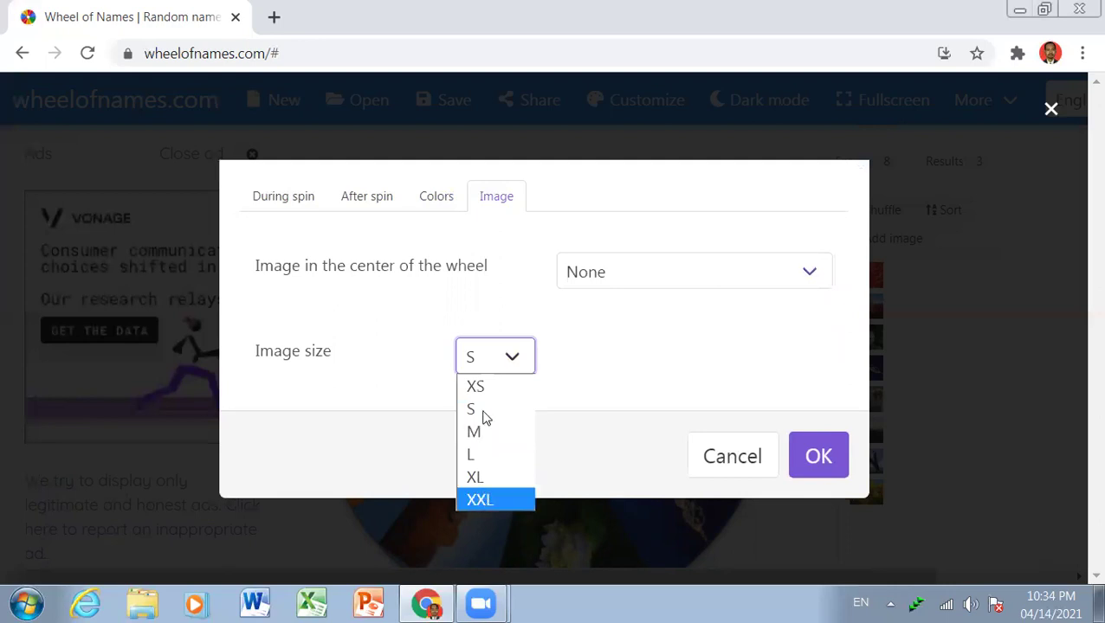
pyautogui.click(688, 368)
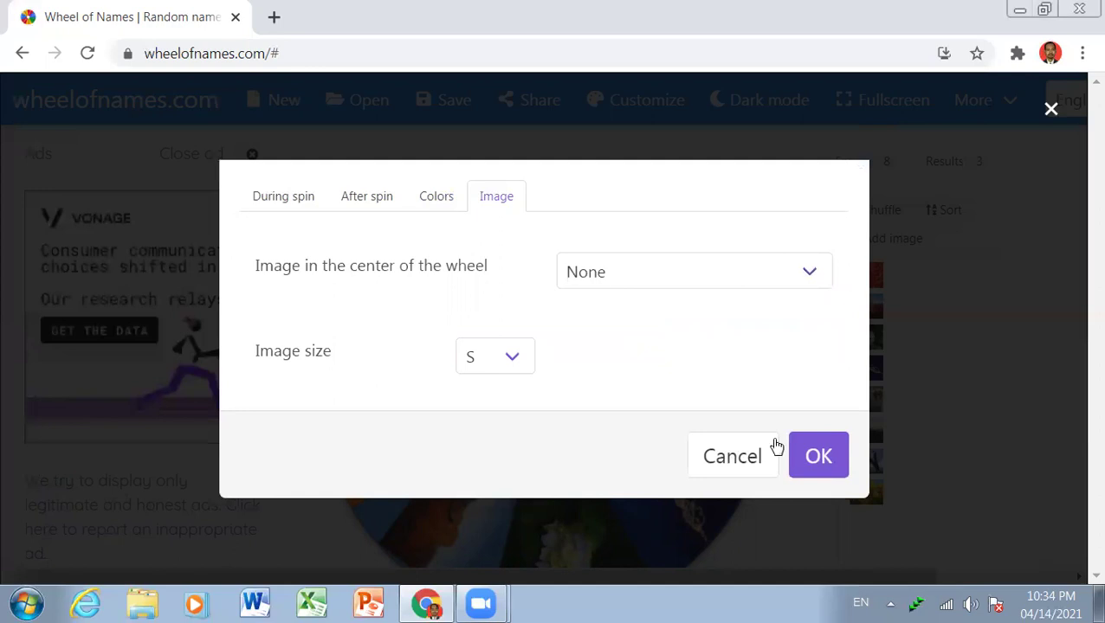
pyautogui.click(836, 461)
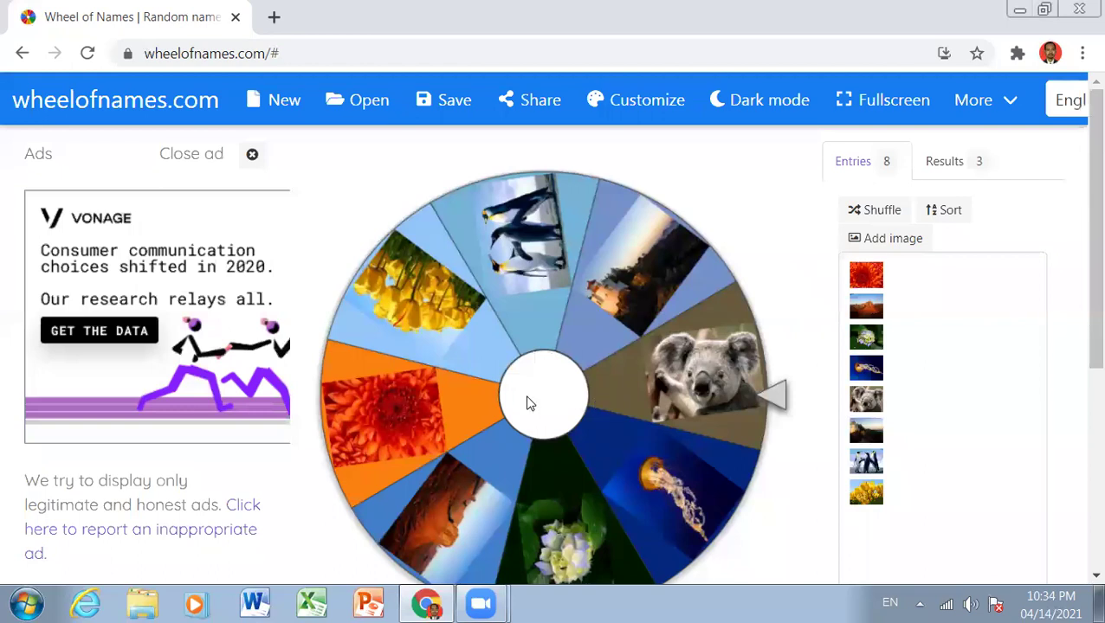
# - Spin the wheel twice, removing the winning image from the entries after each spin
pyautogui.click(652, 117)
pyautogui.click(678, 372)
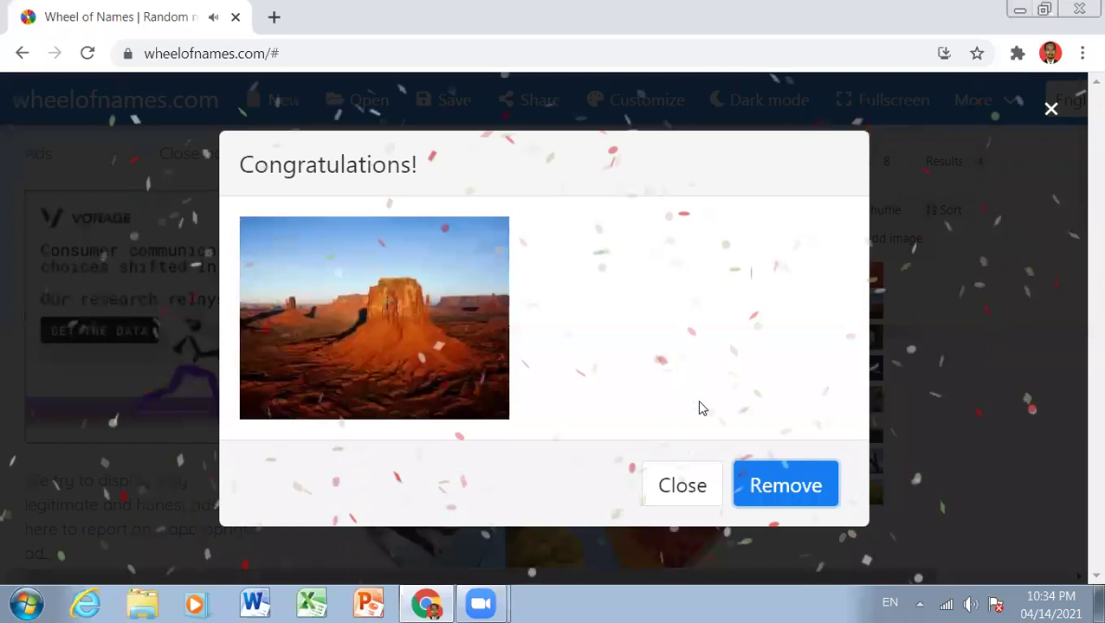
pyautogui.click(760, 488)
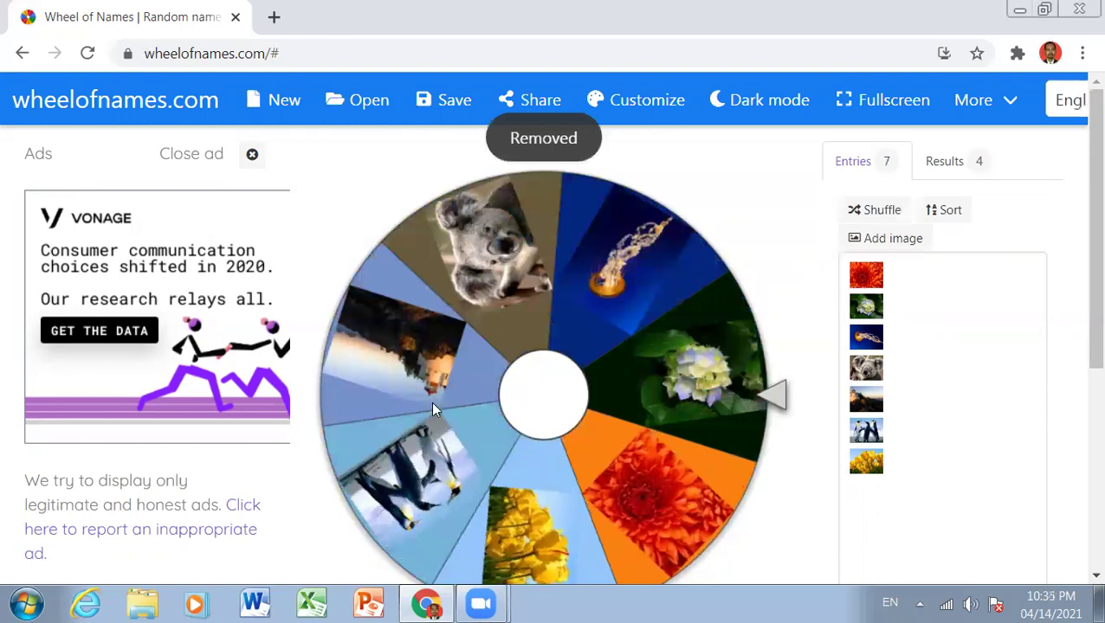
pyautogui.click(659, 472)
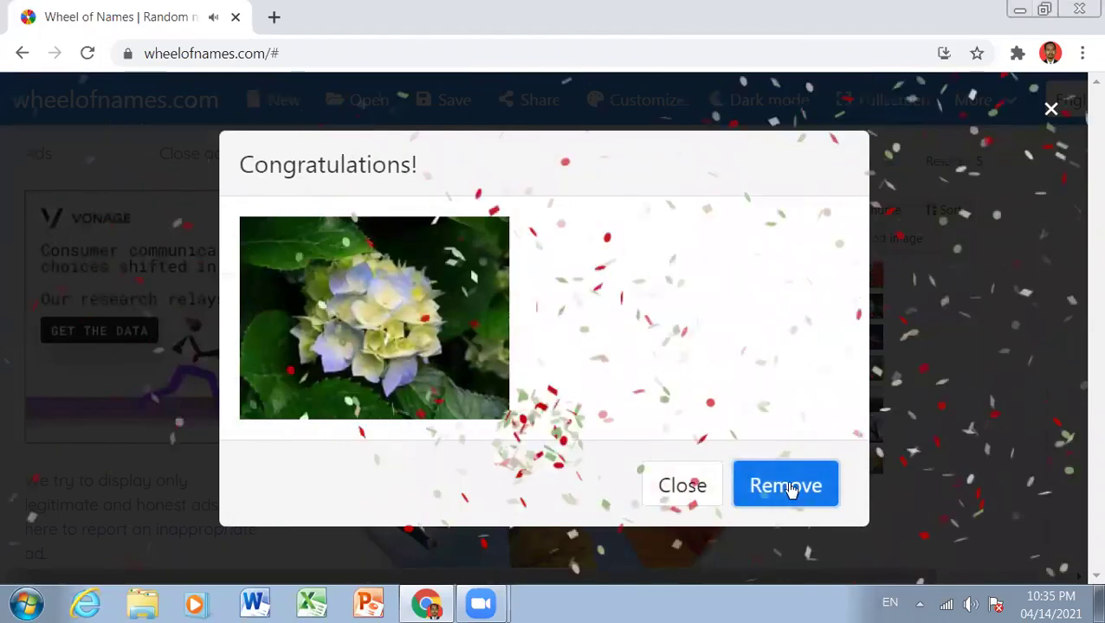
pyautogui.click(786, 485)
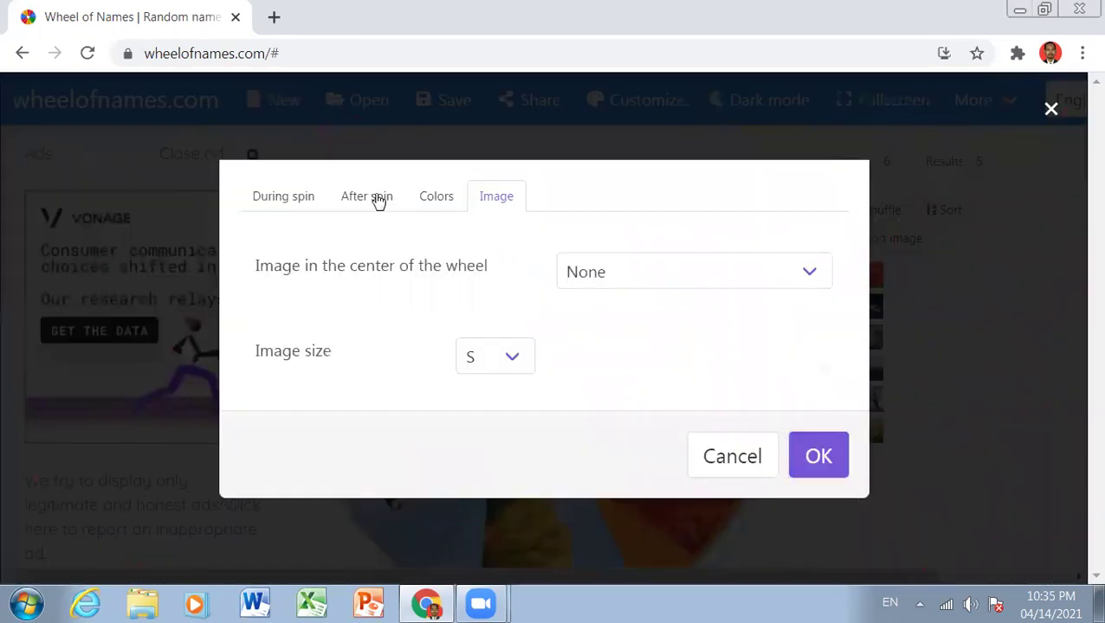
# - Replace the after-spin popup message with "Describe something in the picture!" and apply the settings
pyautogui.click(379, 200)
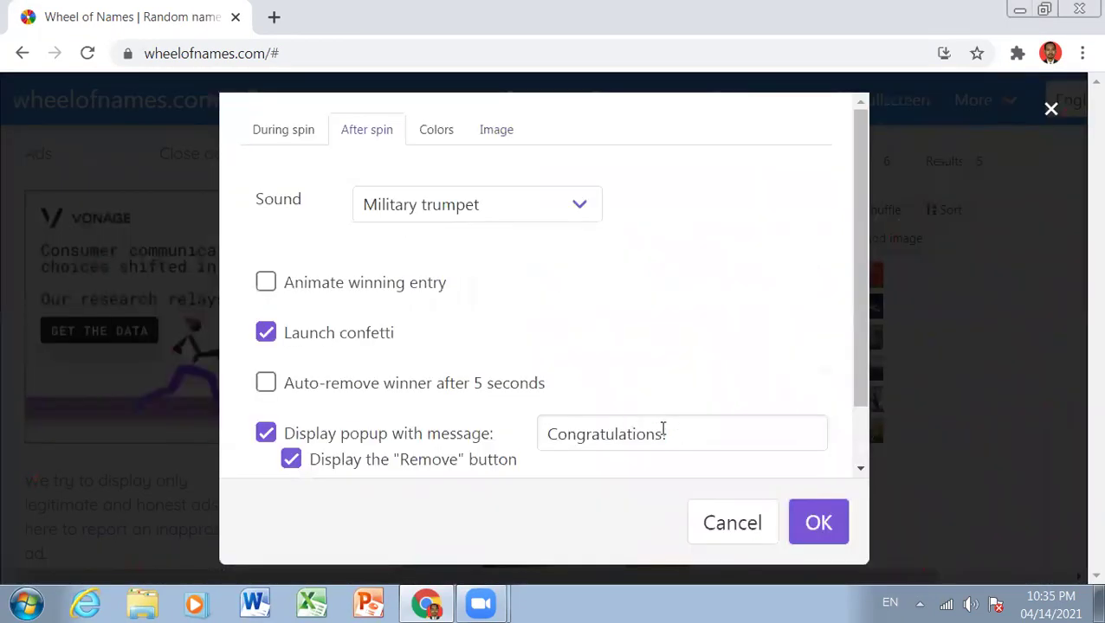
pyautogui.moveTo(662, 430); pyautogui.dragTo(506, 427)
pyautogui.hotkey('ctrl', 'a')
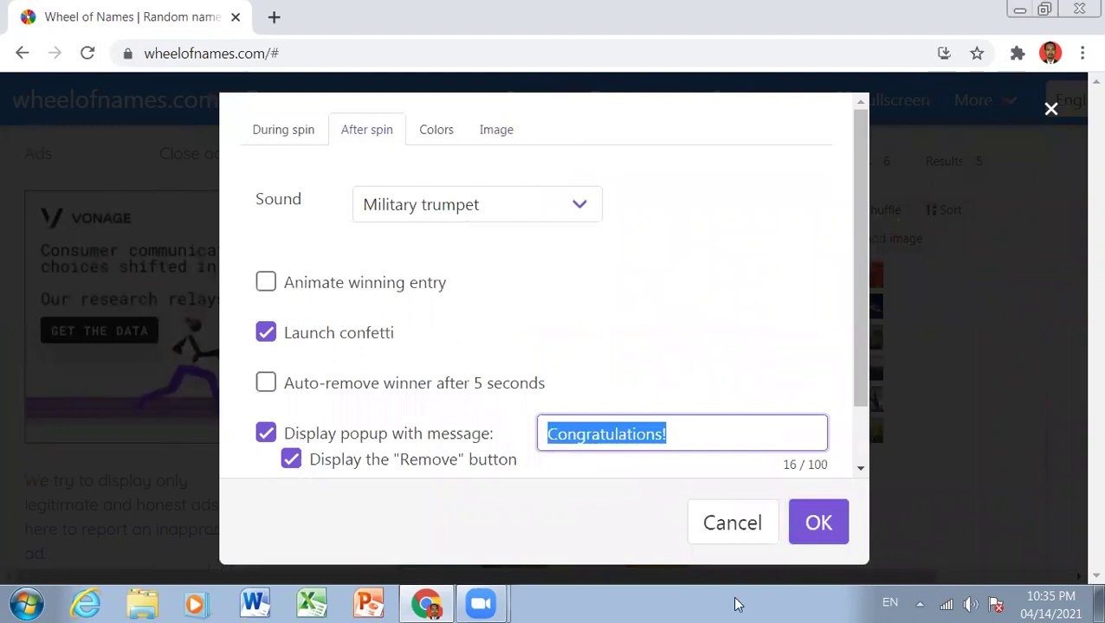
pyautogui.press('BackSpace')
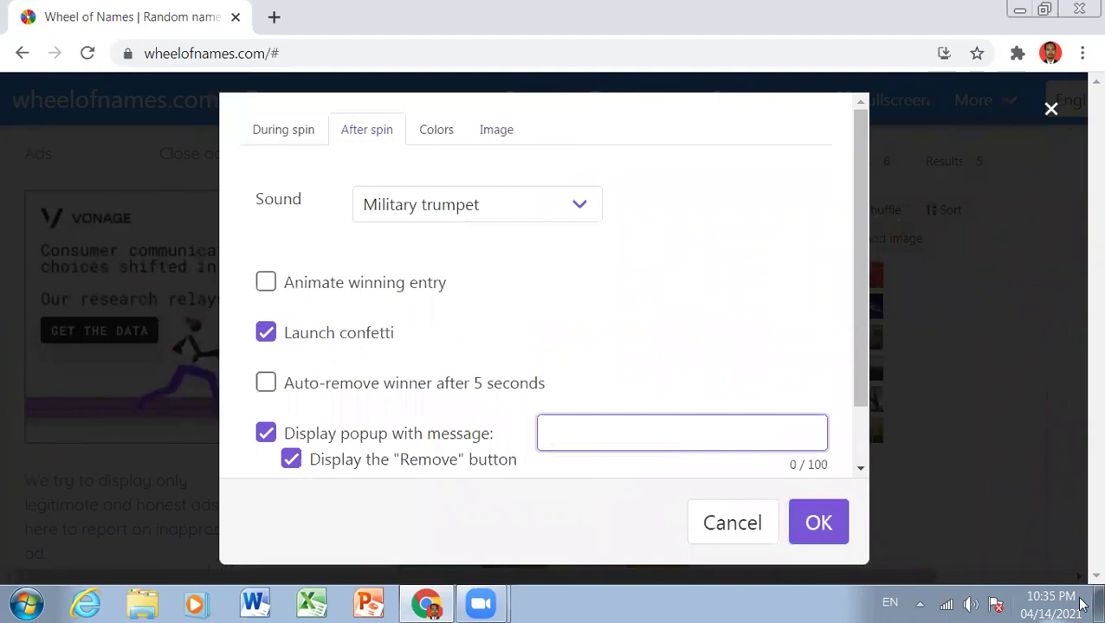
pyautogui.write('Describe')
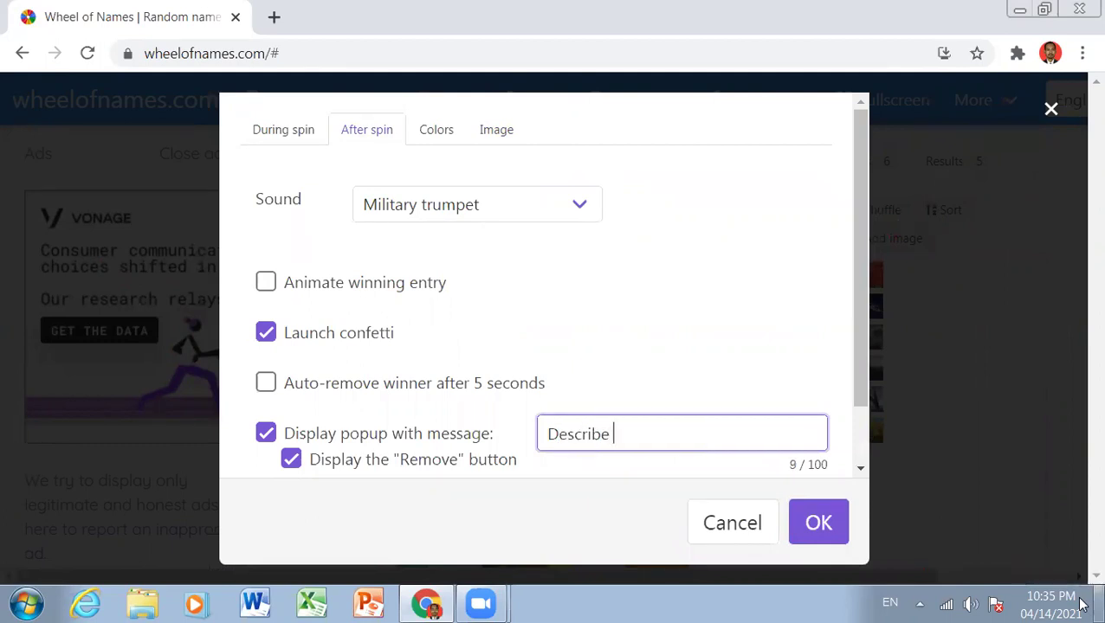
pyautogui.write(' something in the p')
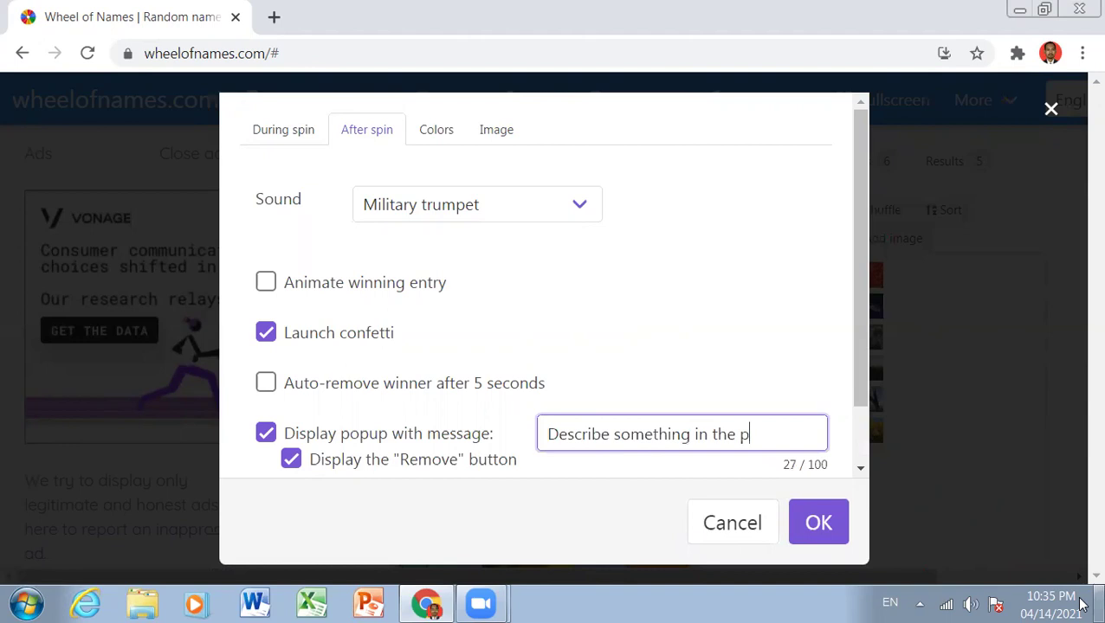
pyautogui.write('icture!')
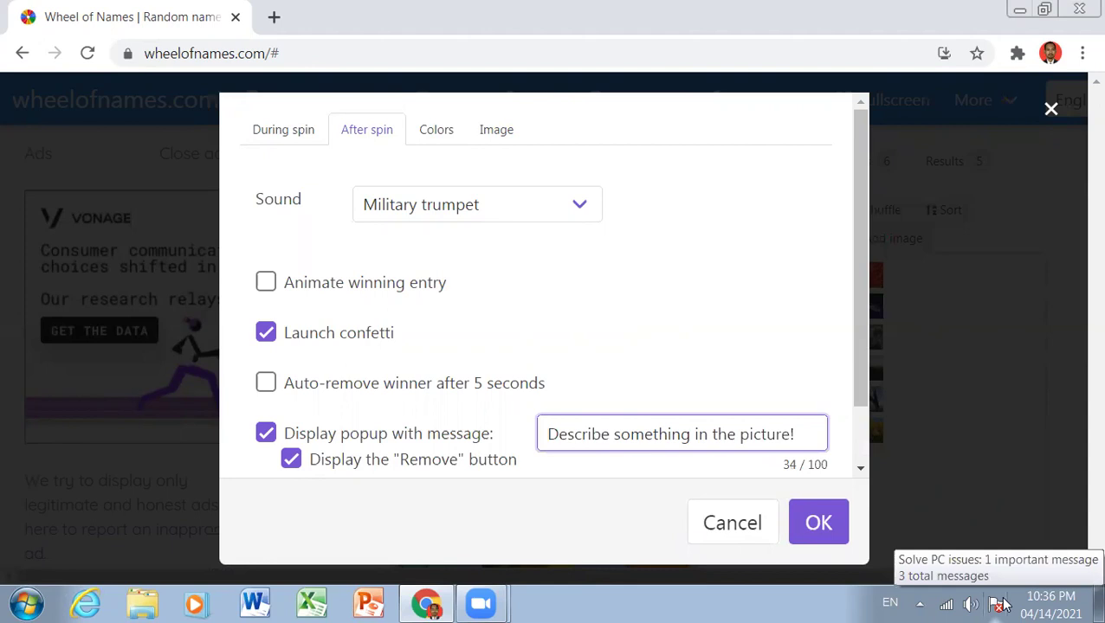
pyautogui.click(818, 519)
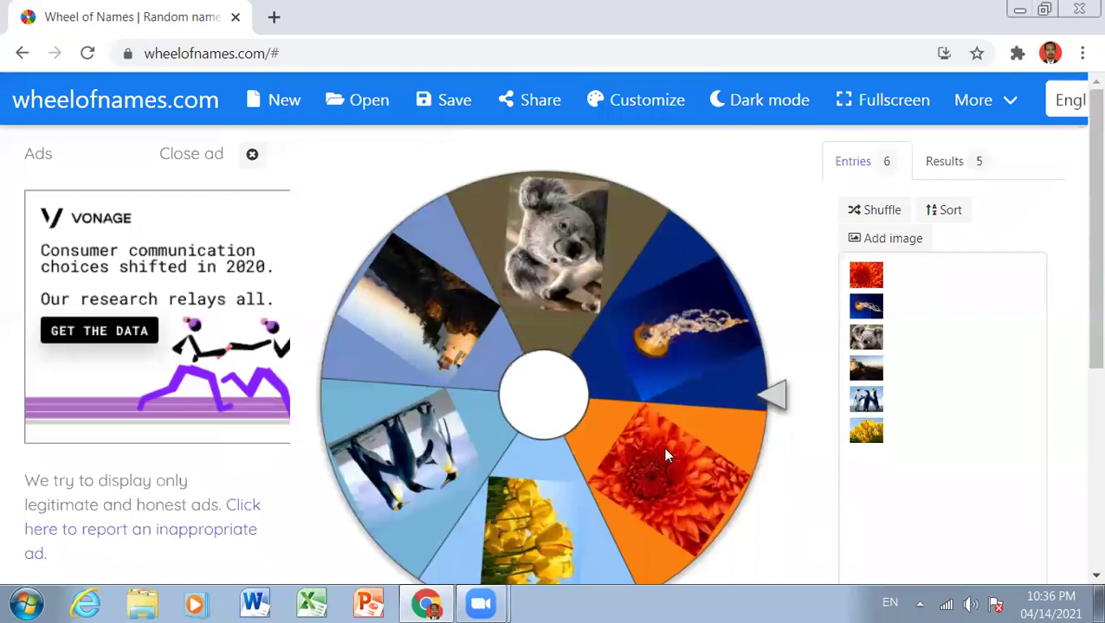
# - Spin the wheel to test the new popup message, and dismiss the popup without removing the winning image
pyautogui.click(659, 445)
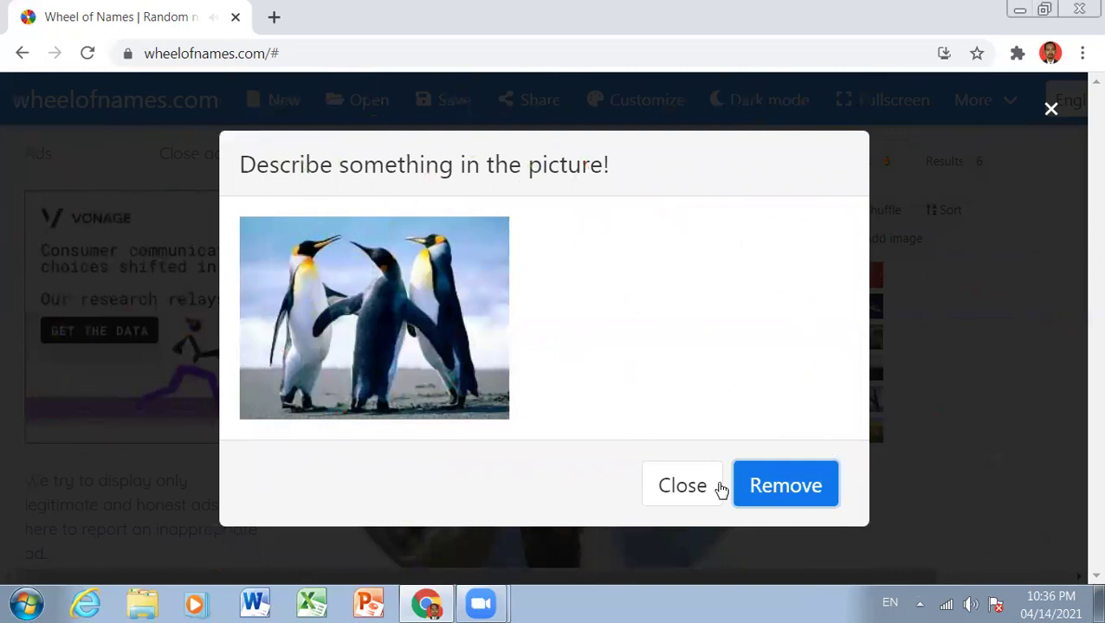
pyautogui.click(883, 263)
# - Clear all remaining images from the wheel's entries list
pyautogui.click(899, 280)
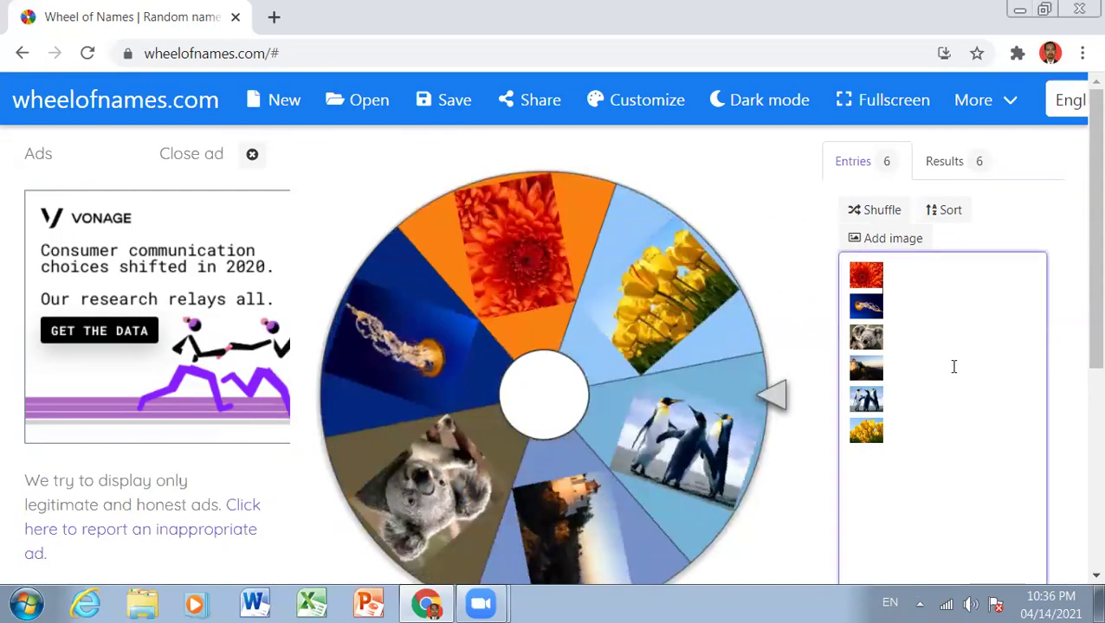
pyautogui.hotkey('ctrl', 'a')
pyautogui.press('Delete')
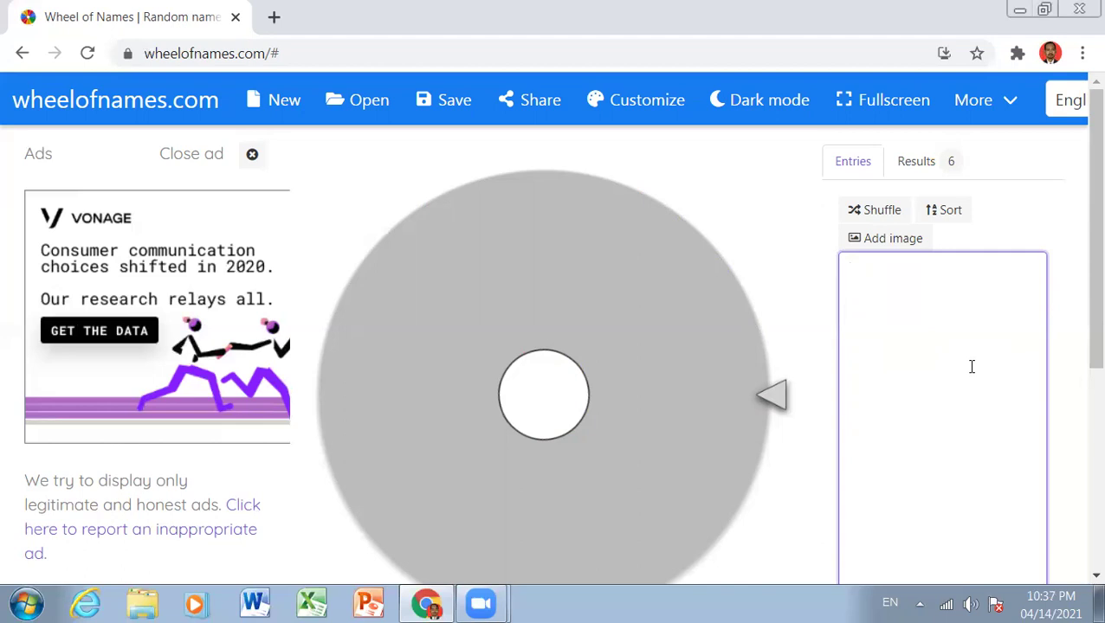
# - Add polite, generous, kind, greedy and stubborn as wheel entries, each on its own line
pyautogui.write('po')
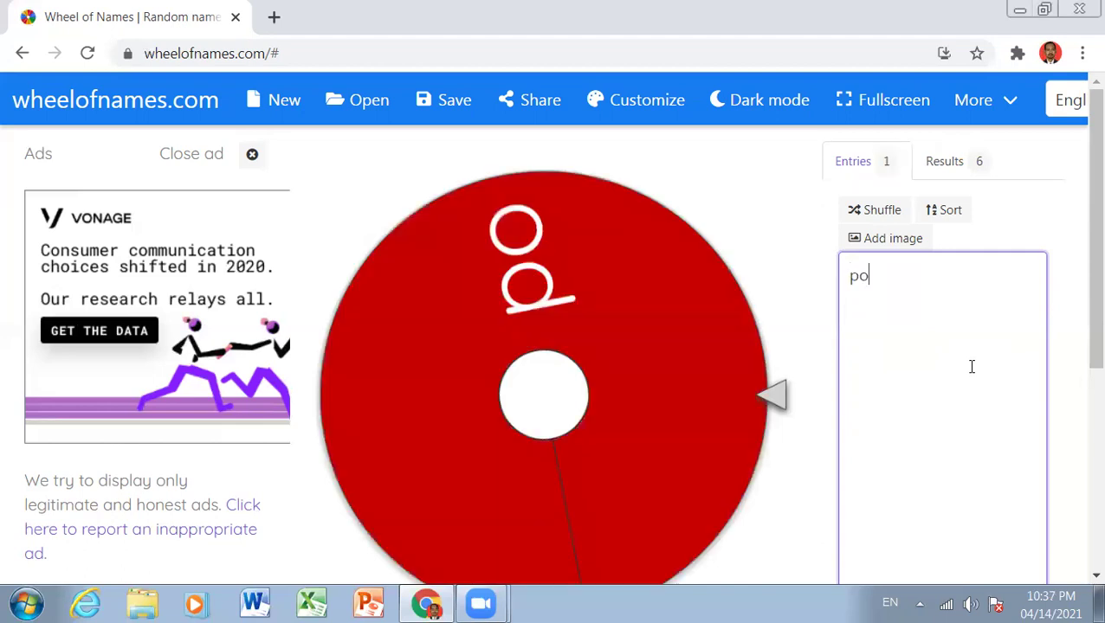
pyautogui.write('lite')
pyautogui.press('Return')
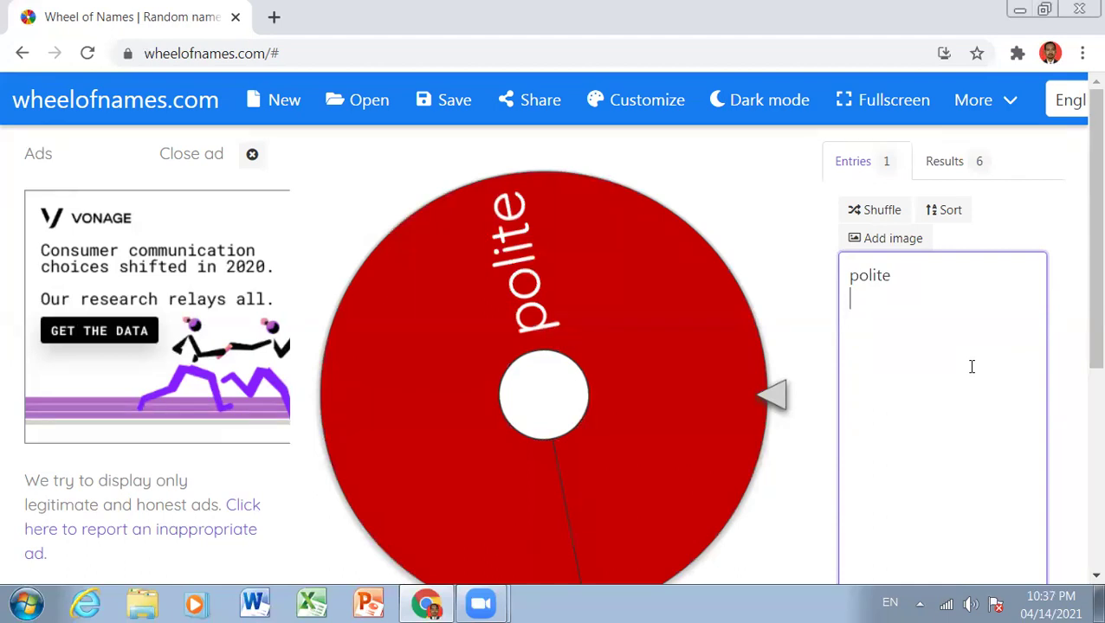
pyautogui.write('gener')
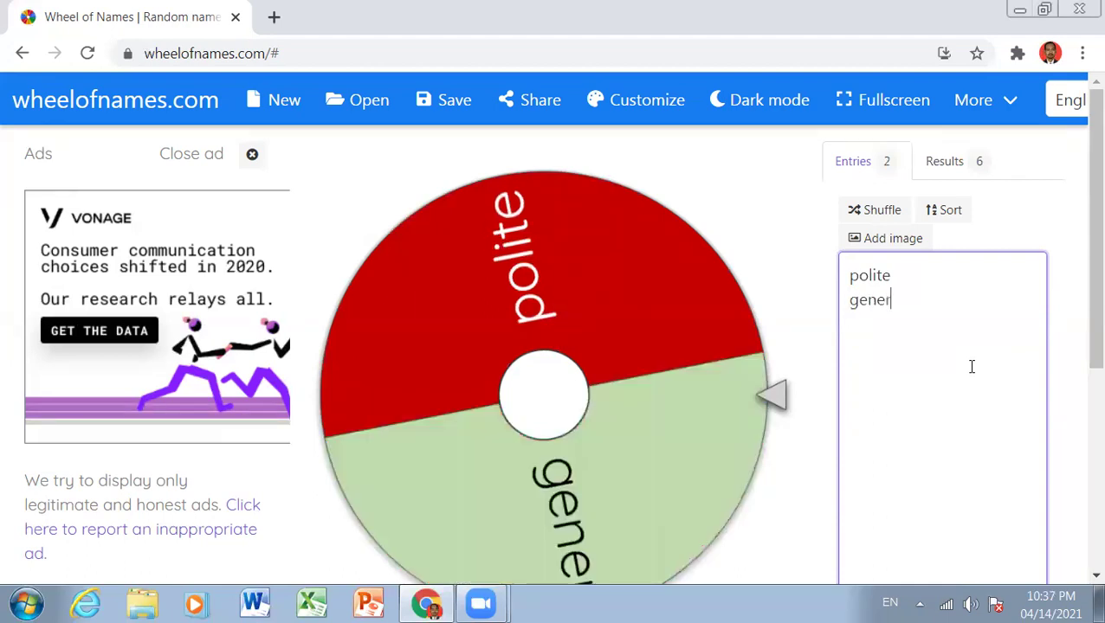
pyautogui.write('ous')
pyautogui.press('Return')
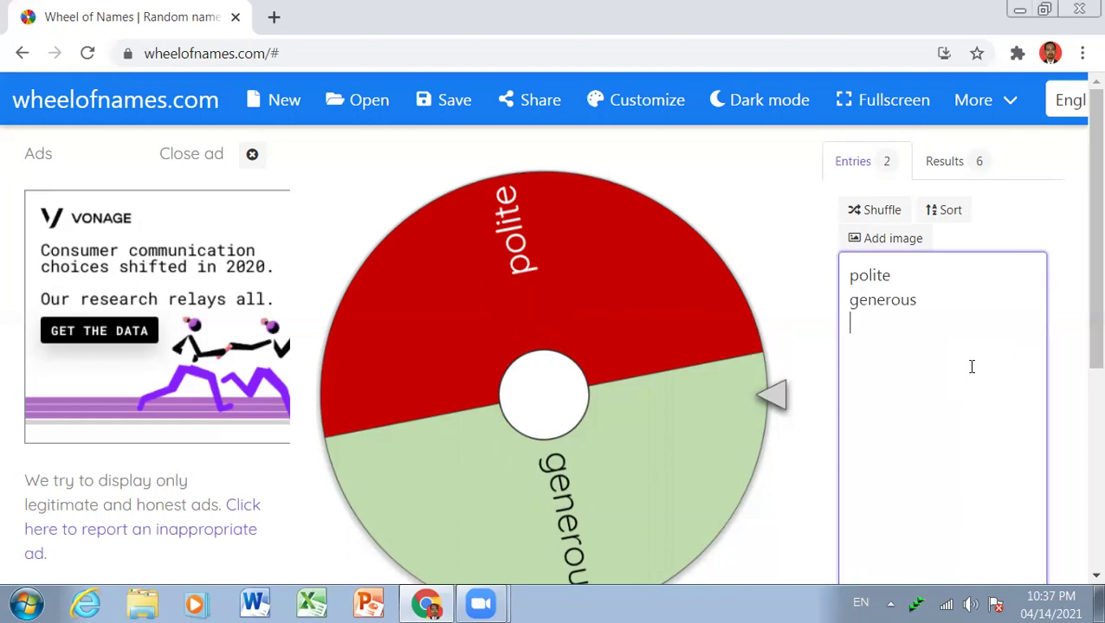
pyautogui.write('kin')
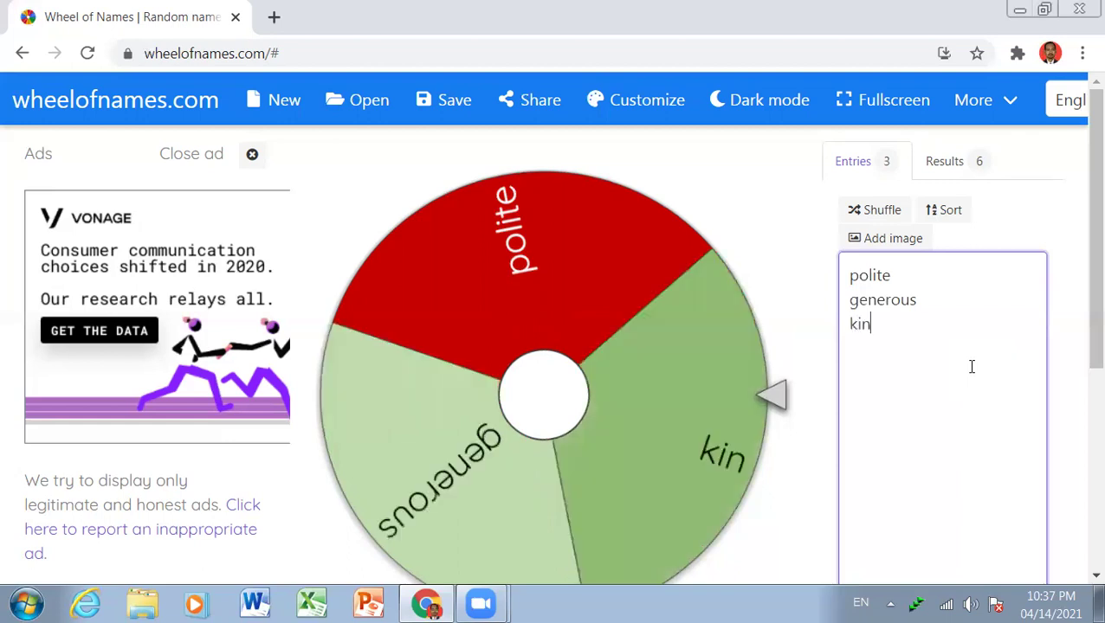
pyautogui.write('d')
pyautogui.press('Return')
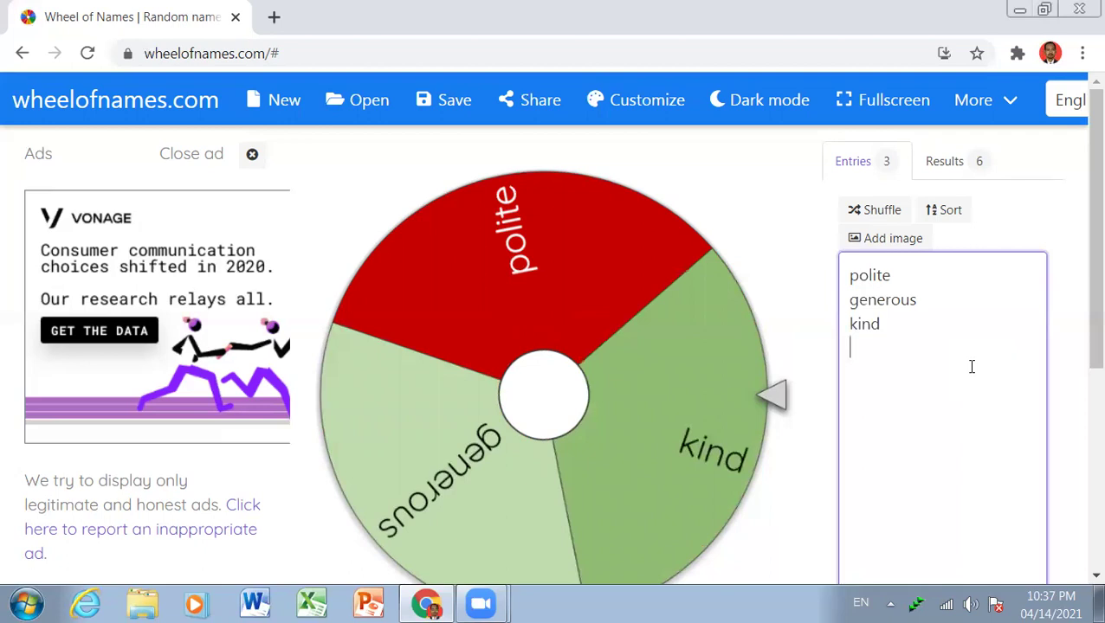
pyautogui.write('gree')
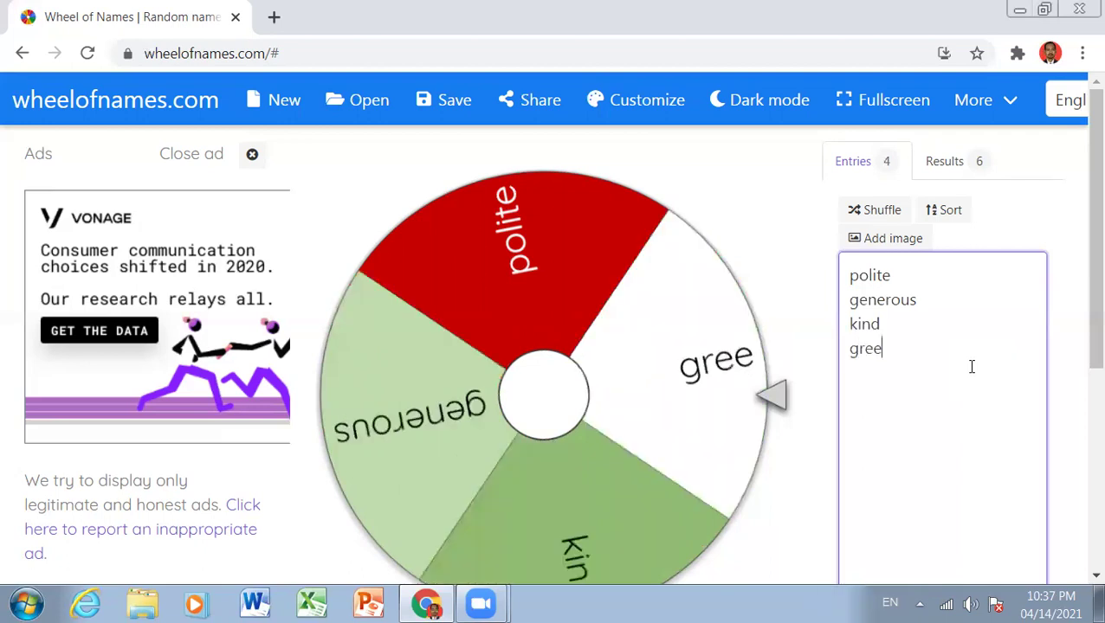
pyautogui.write('dy')
pyautogui.press('Return')
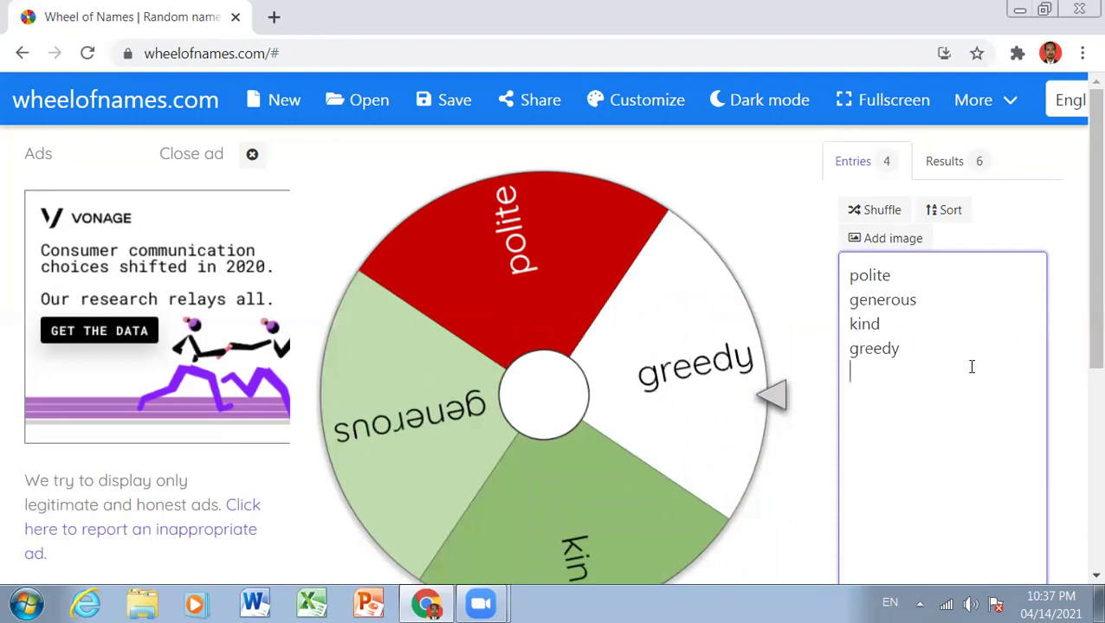
pyautogui.write('stubbor')
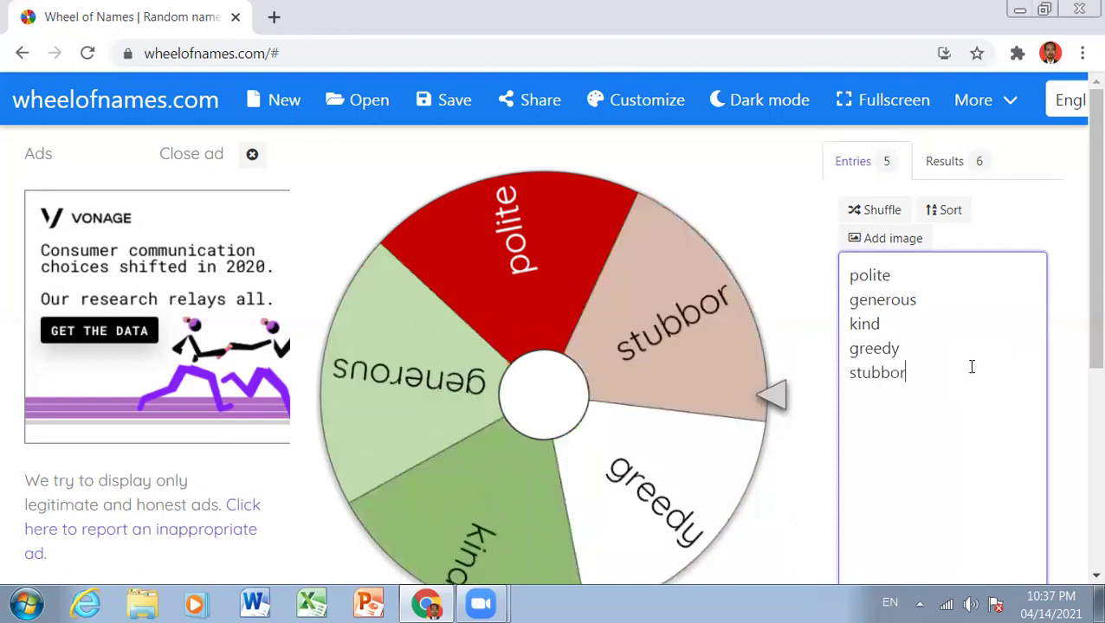
pyautogui.write('n')
pyautogui.press('Return')
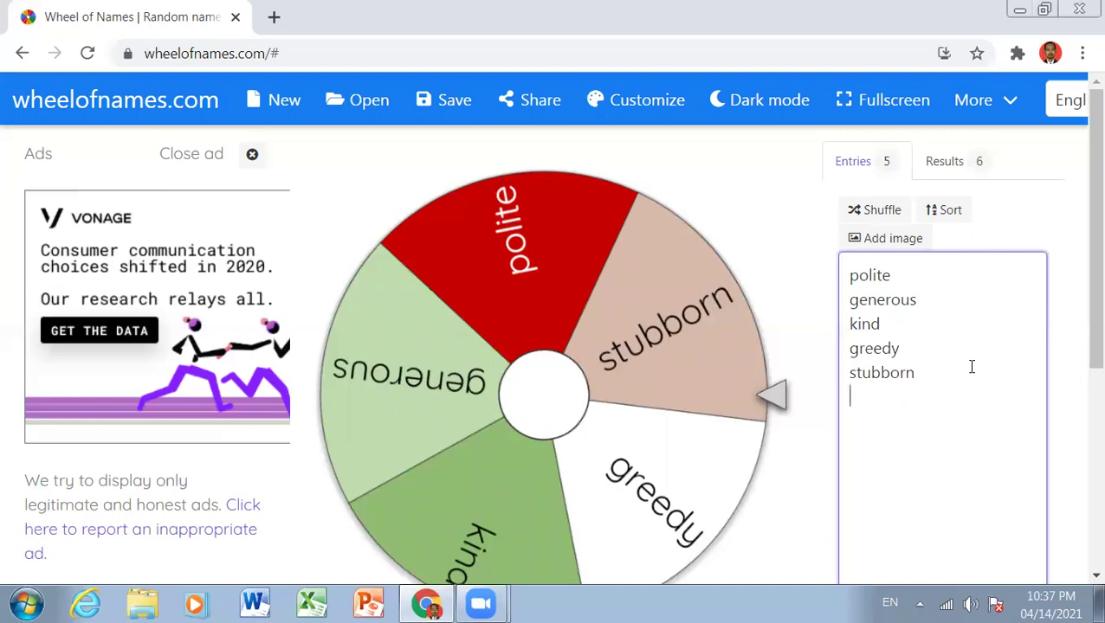
# - Add confident and indecisive as further wheel entries below stubborn, each on its own line
pyautogui.write('confid')
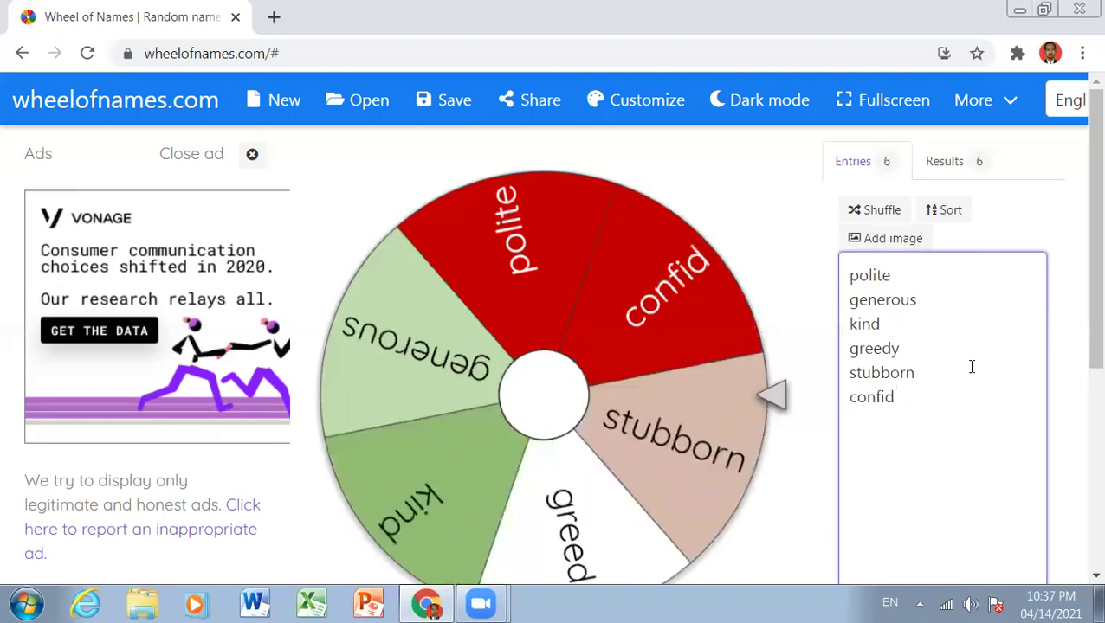
pyautogui.write('ent')
pyautogui.press('Return')
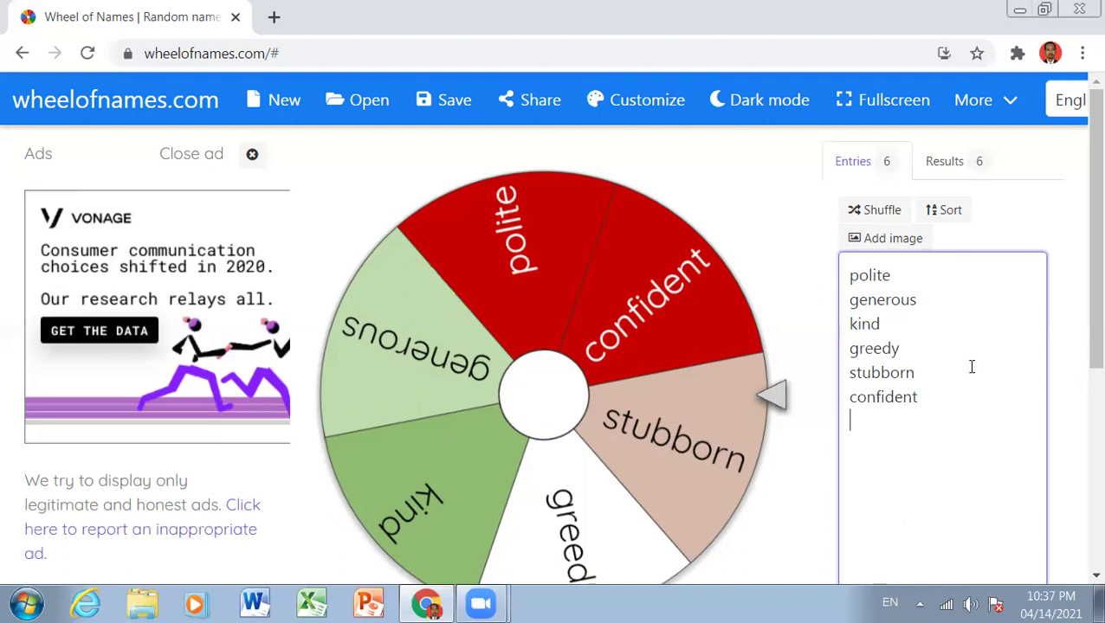
pyautogui.write('indecisive')
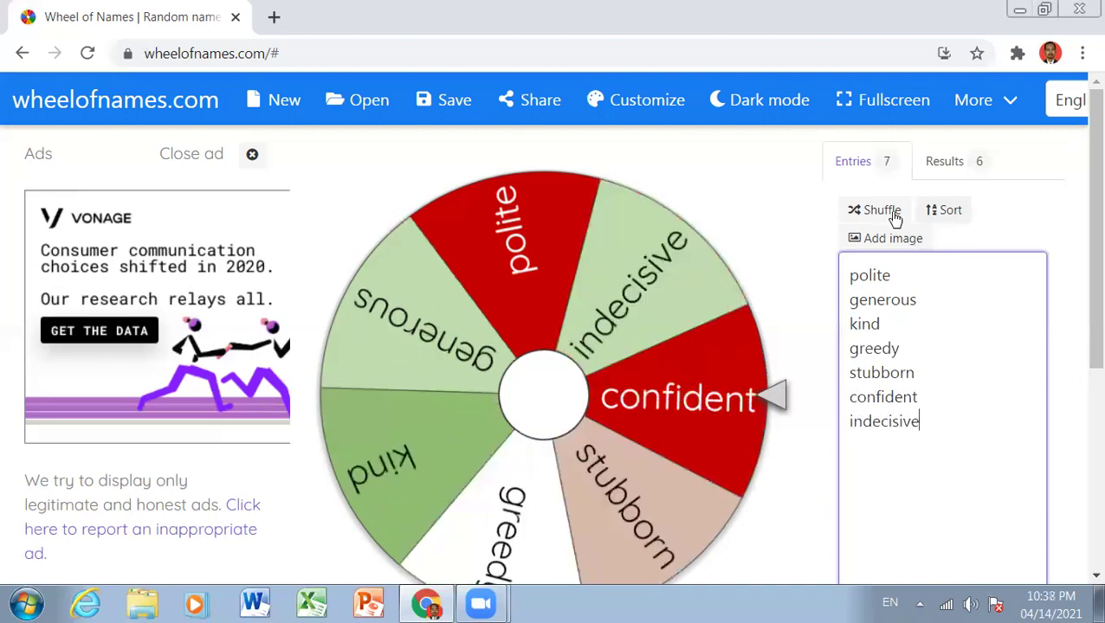
# - Replace the wheel's after-spin popup message with "Make a sentence using this word!" and apply the settings
pyautogui.click(640, 100)
pyautogui.moveTo(807, 429); pyautogui.dragTo(643, 433)
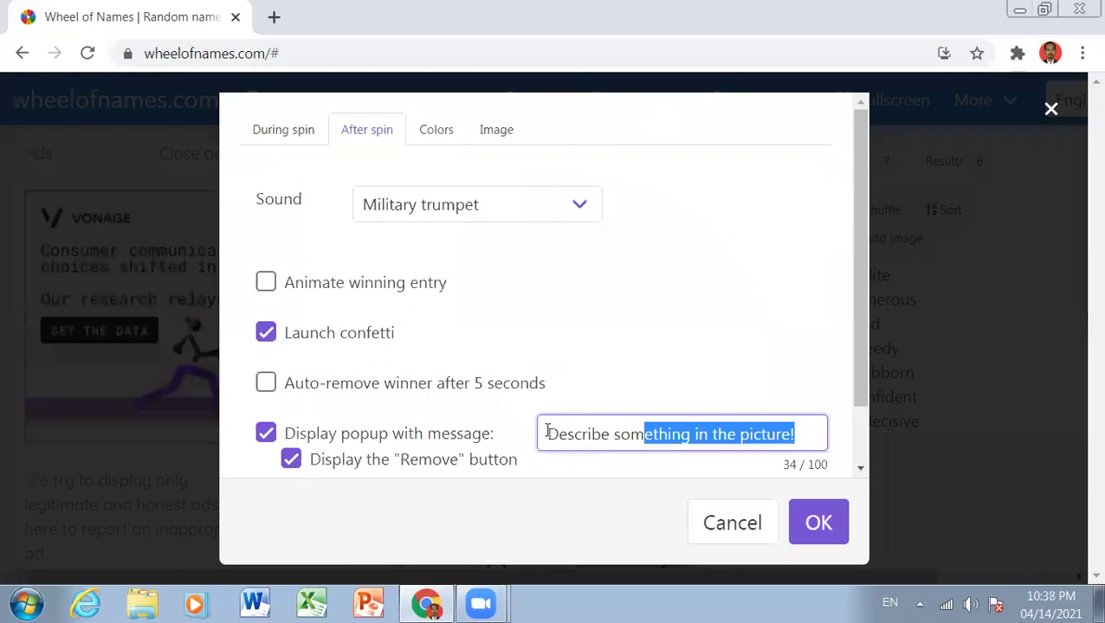
pyautogui.moveTo(547, 431); pyautogui.dragTo(544, 433)
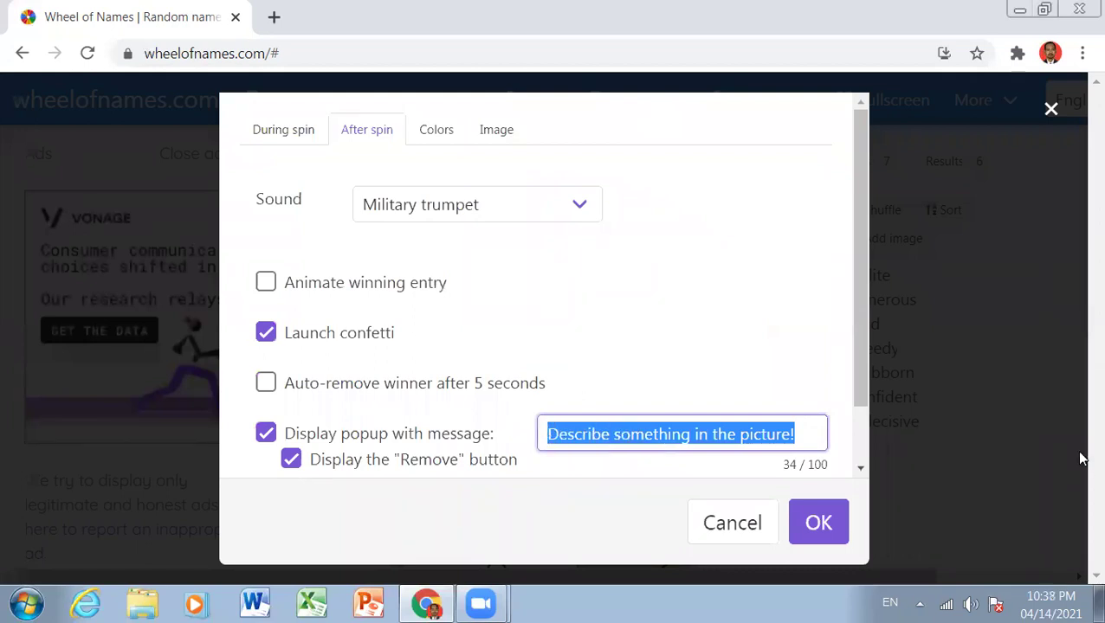
pyautogui.write('Make a s')
pyautogui.write('en')
pyautogui.write('ete')
pyautogui.press('BackSpace')
pyautogui.press('BackSpace')
pyautogui.press('BackSpace')
pyautogui.write('tence')
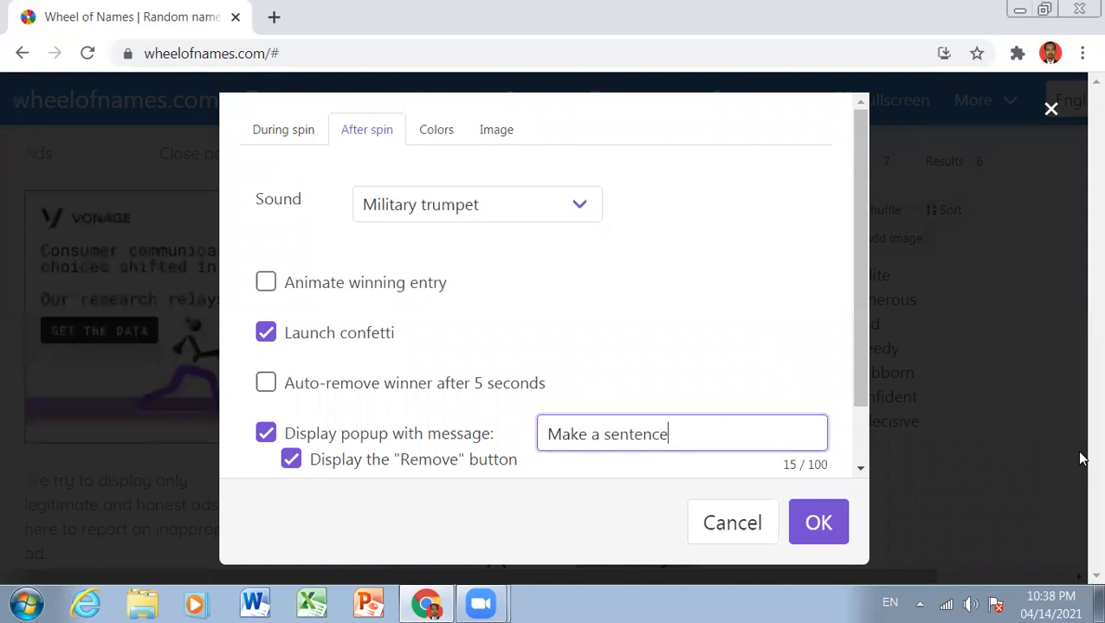
pyautogui.write(' usingh')
pyautogui.press('BackSpace')
pyautogui.write('the')
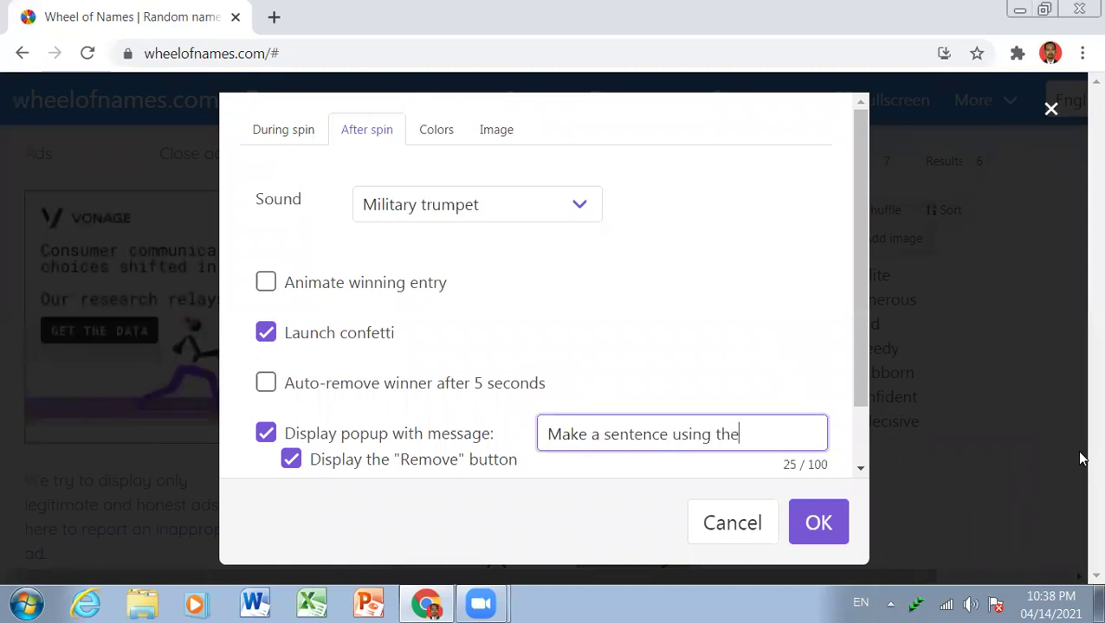
pyautogui.press('BackSpace')
pyautogui.press('BackSpace')
pyautogui.write('is word!')
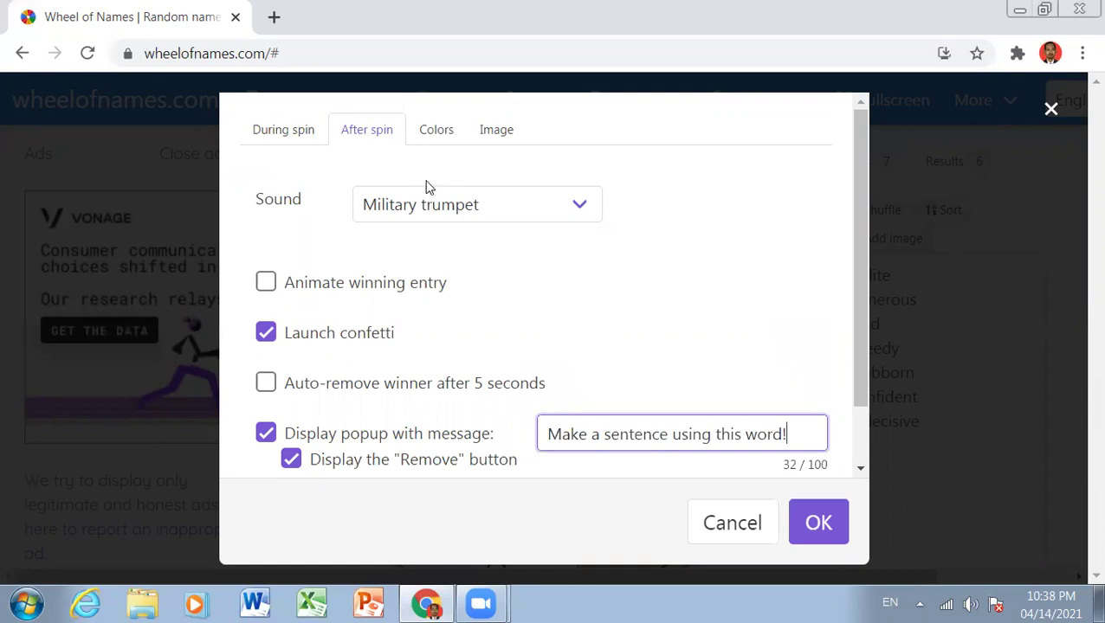
pyautogui.click(819, 523)
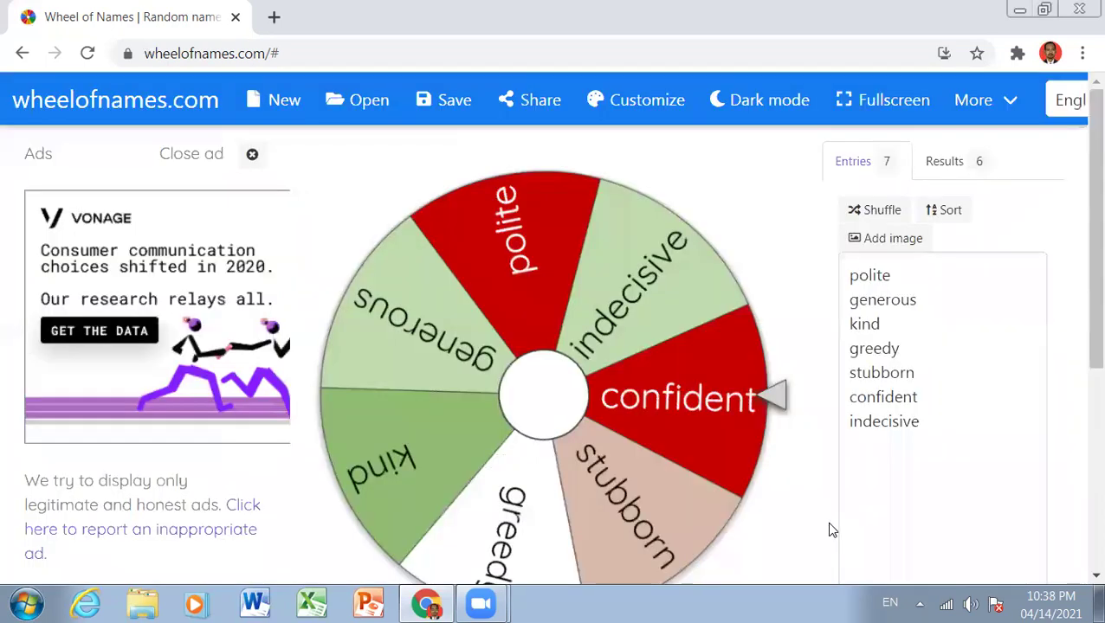
# - Spin the adjective wheel to test its popup, and dismiss the popup without removing the winning word
pyautogui.click(657, 436)
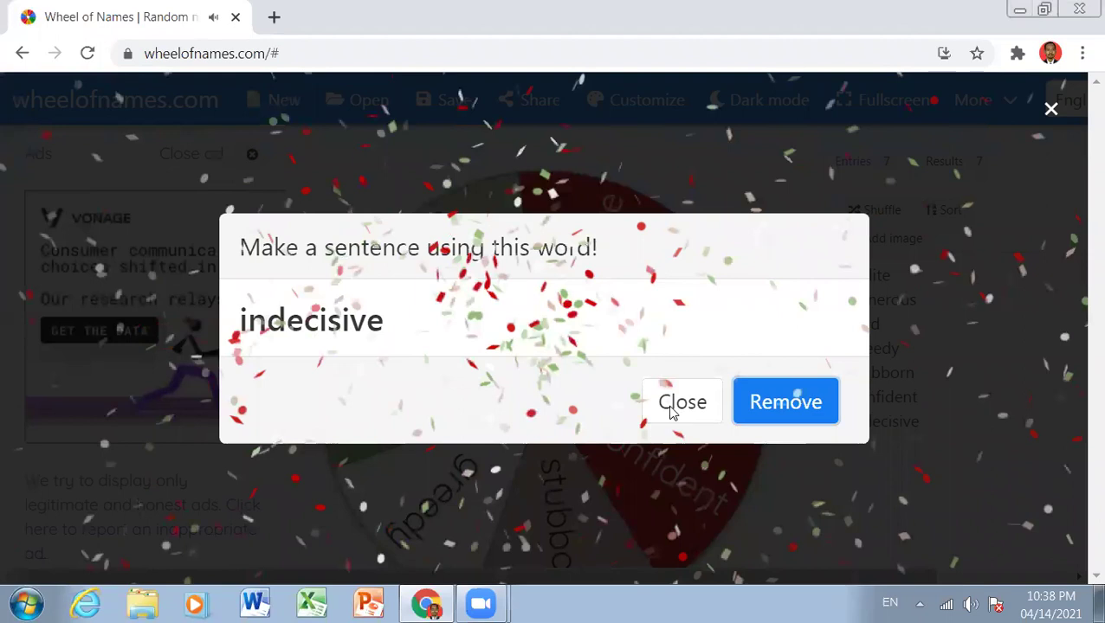
pyautogui.click(667, 417)
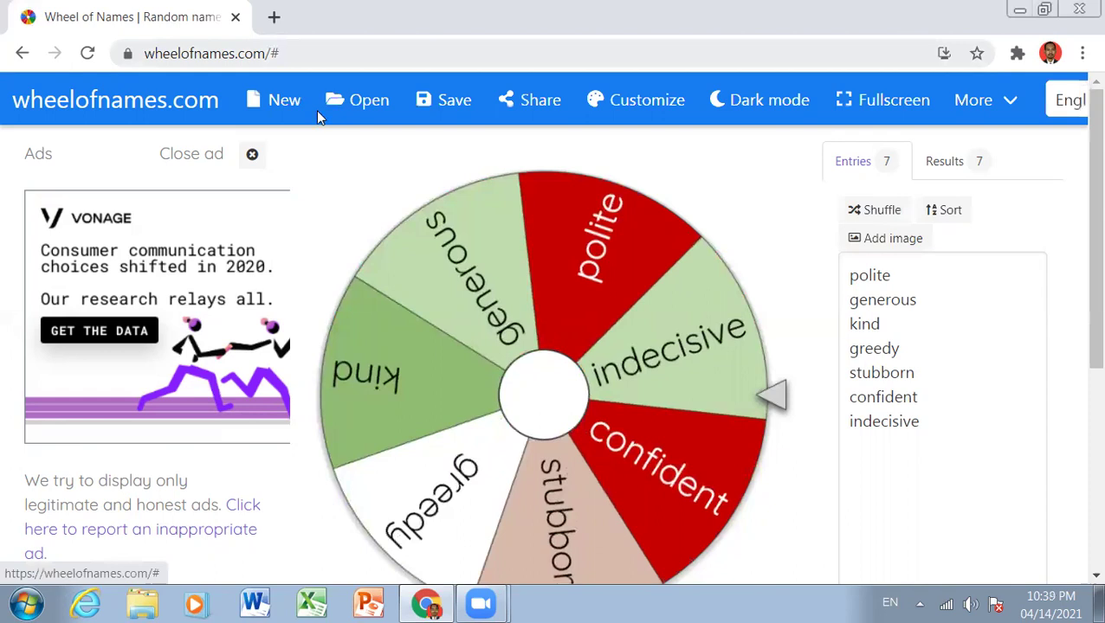
# - Open the website tricider.com in a new browser tab, keeping the wheel page open
pyautogui.click(272, 17)
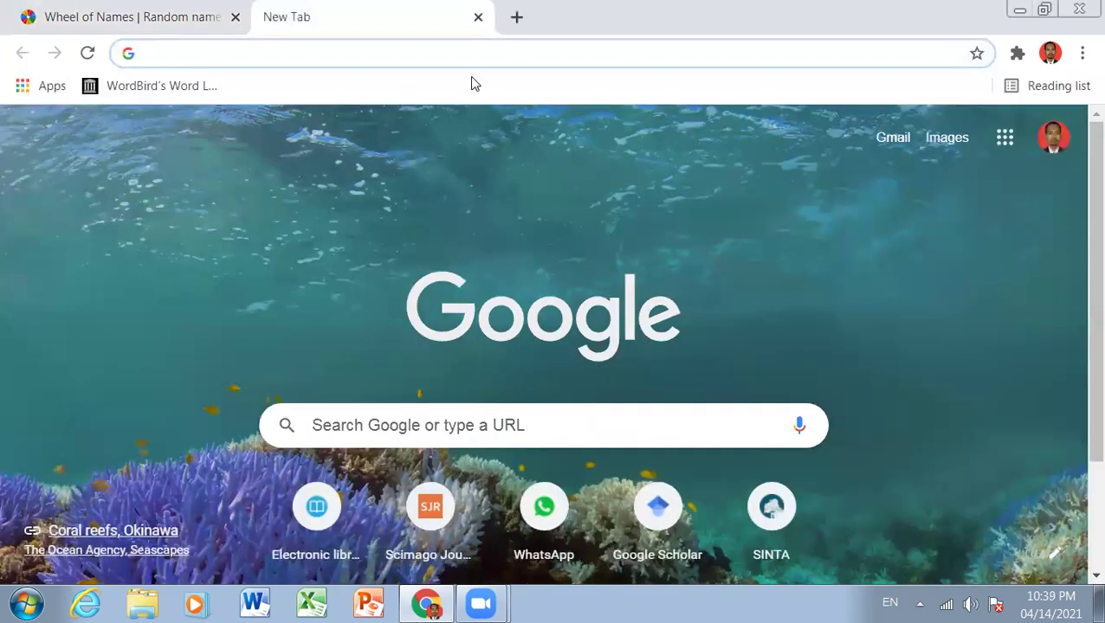
pyautogui.write('tricide')
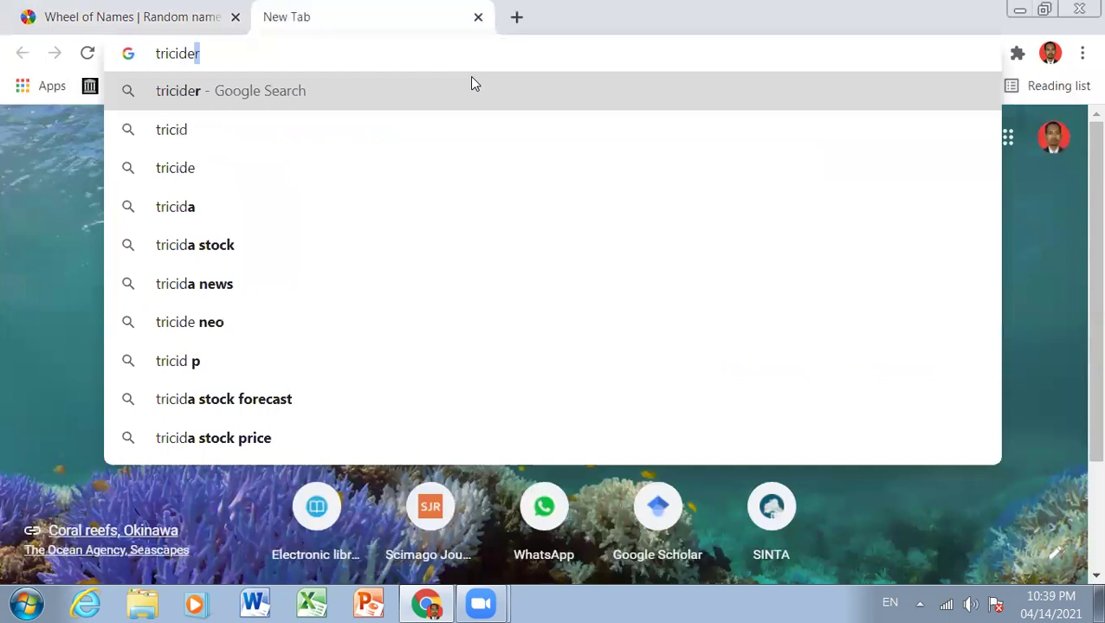
pyautogui.write('r')
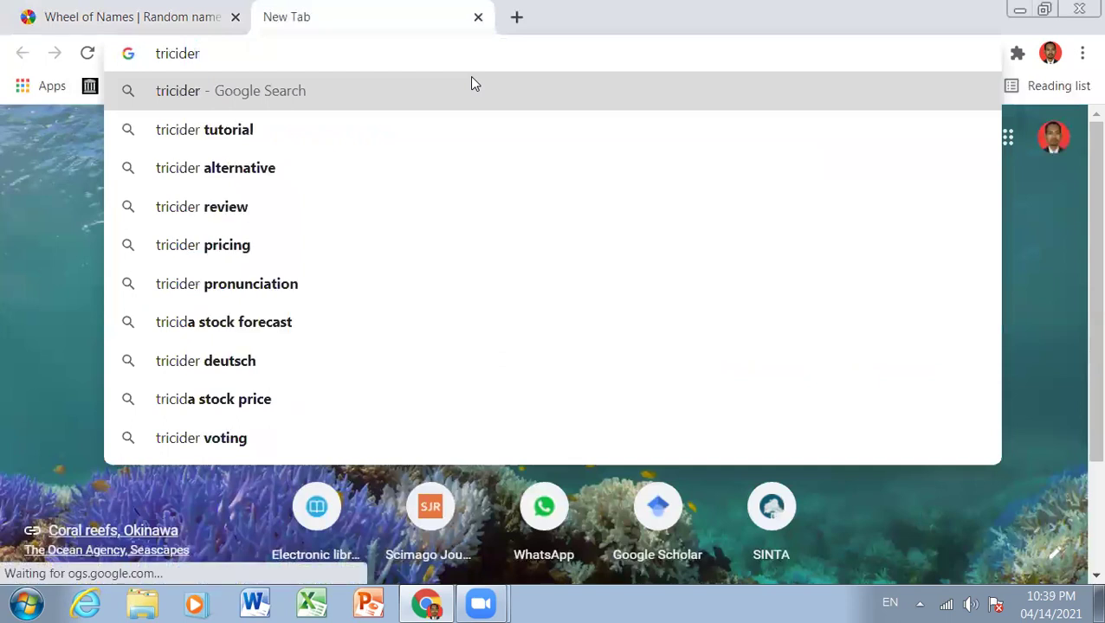
pyautogui.write('.com')
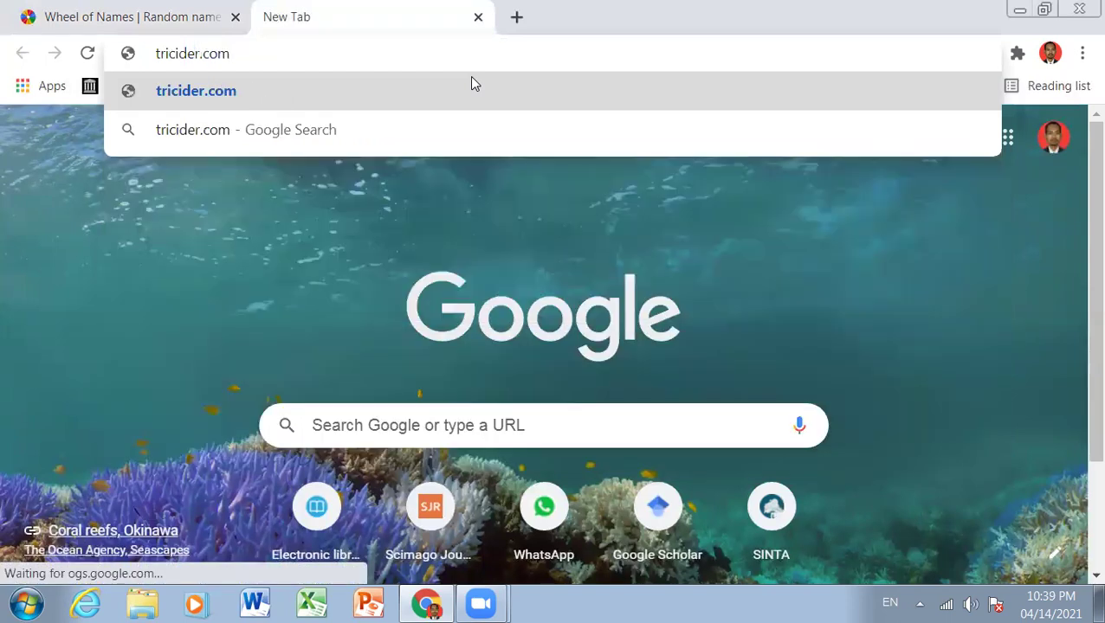
pyautogui.press('Return')
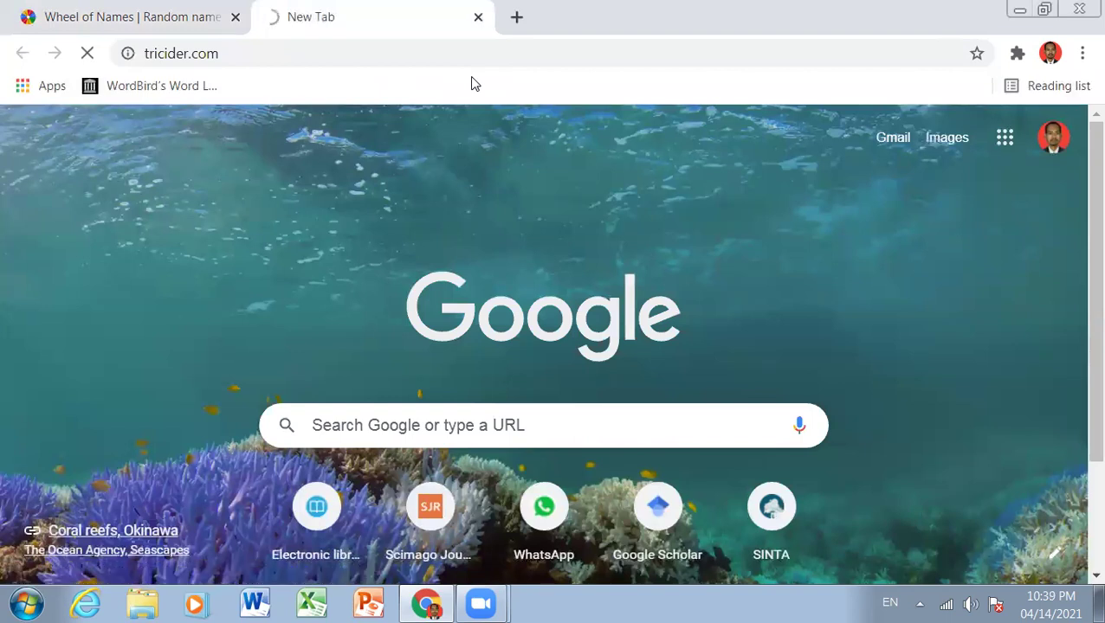